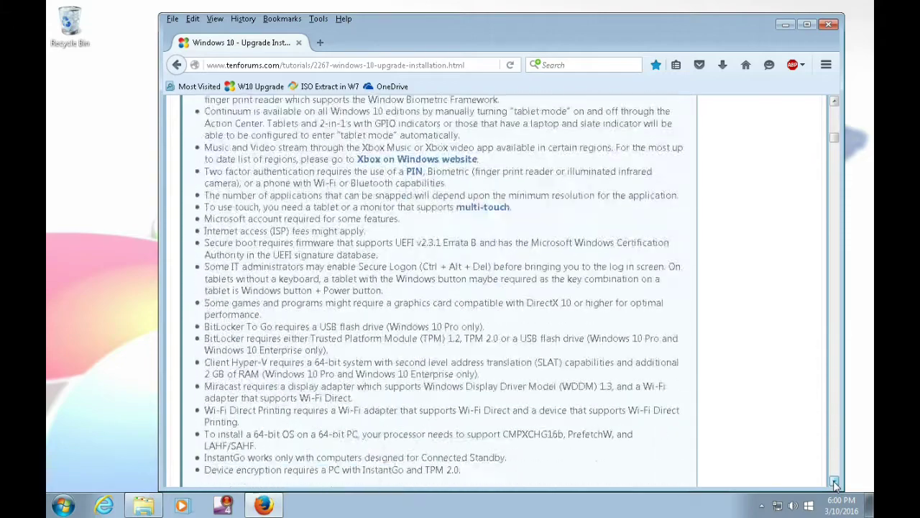
- Read through the upgrade tutorial's feature requirements, reinstallation notes, supported languages and error-help tip
scroll(834, 484, down, 8)
scroll(835, 483, down, 8)
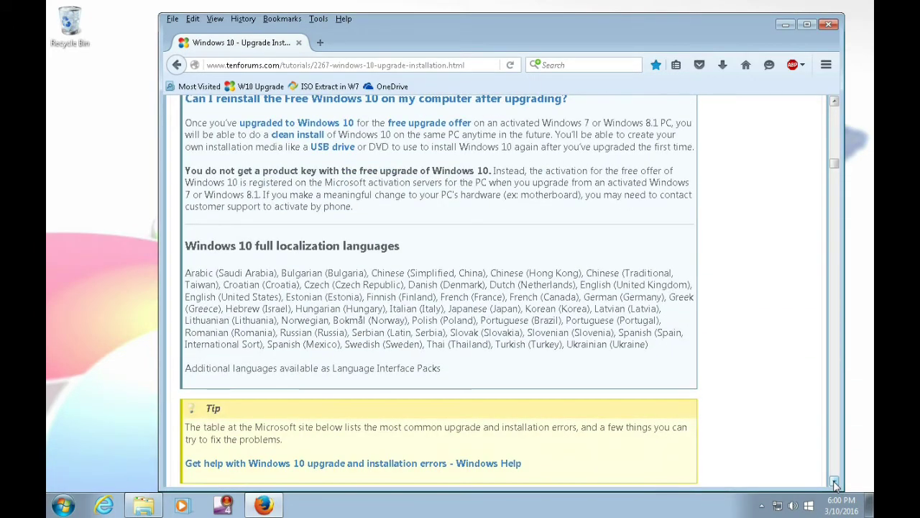
scroll(834, 484, down, 12)
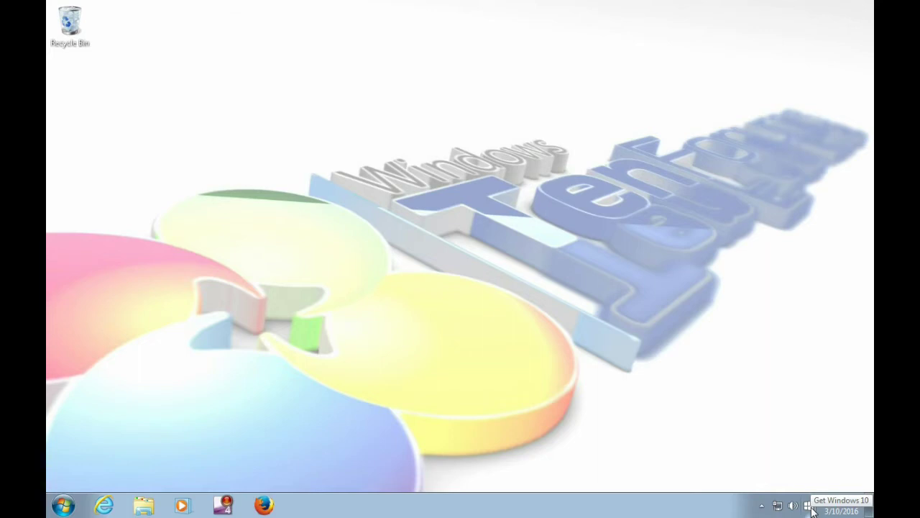
- Reserve the free Windows 10 upgrade through the Get Windows 10 notification app
right_click(810, 507)
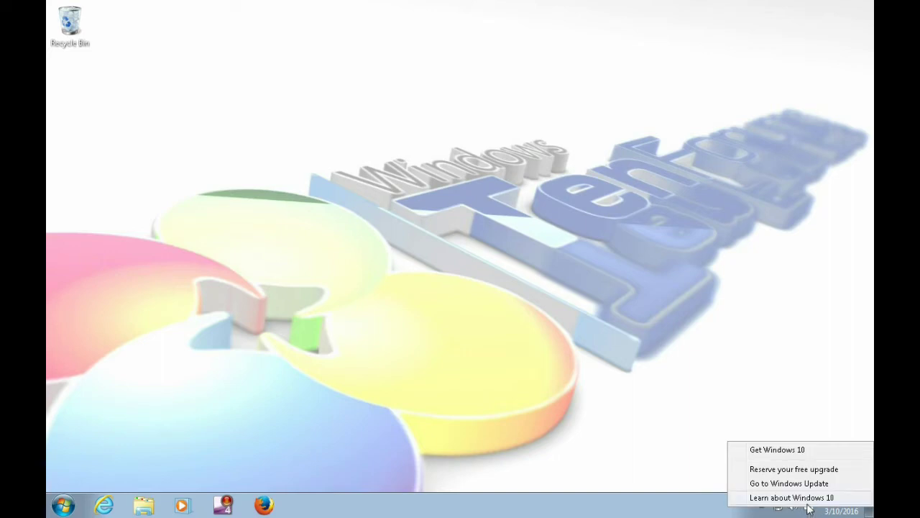
click(793, 469)
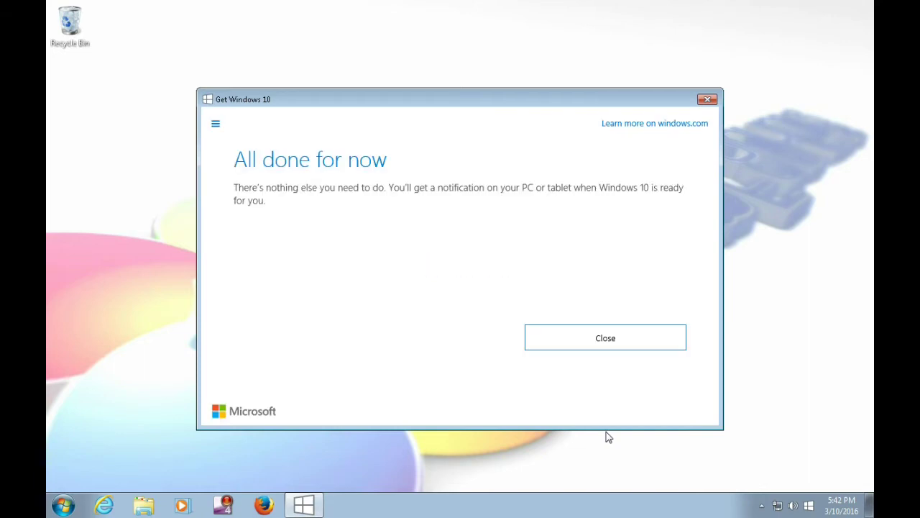
- Review the PC compatibility report and the upgrade reservation confirmation, and close the Get Windows 10 window
click(215, 124)
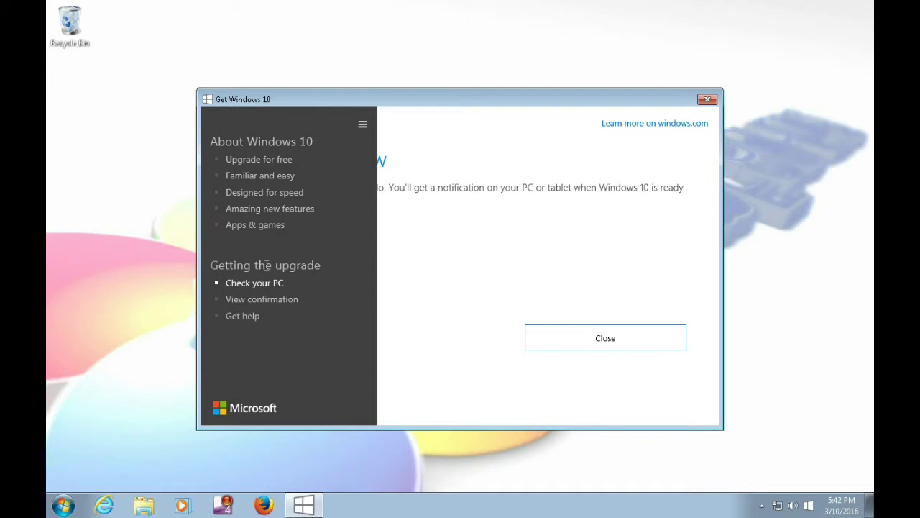
click(253, 285)
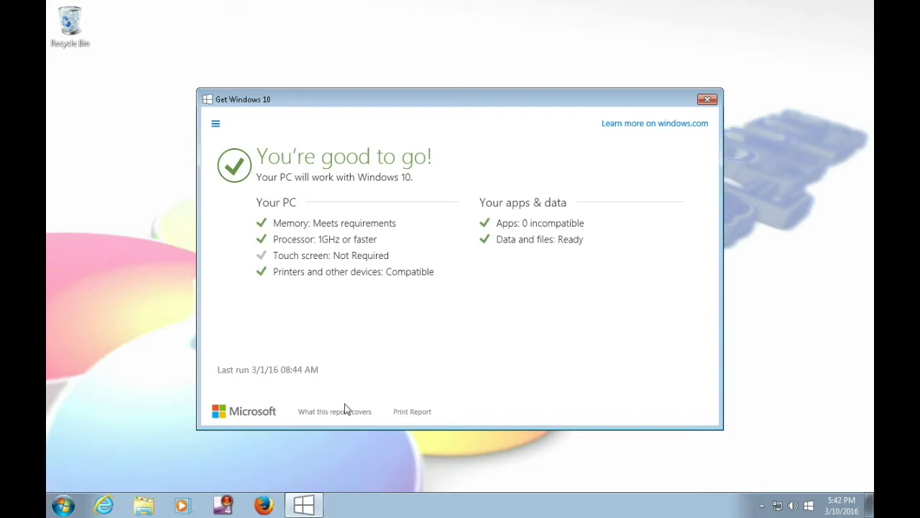
click(215, 124)
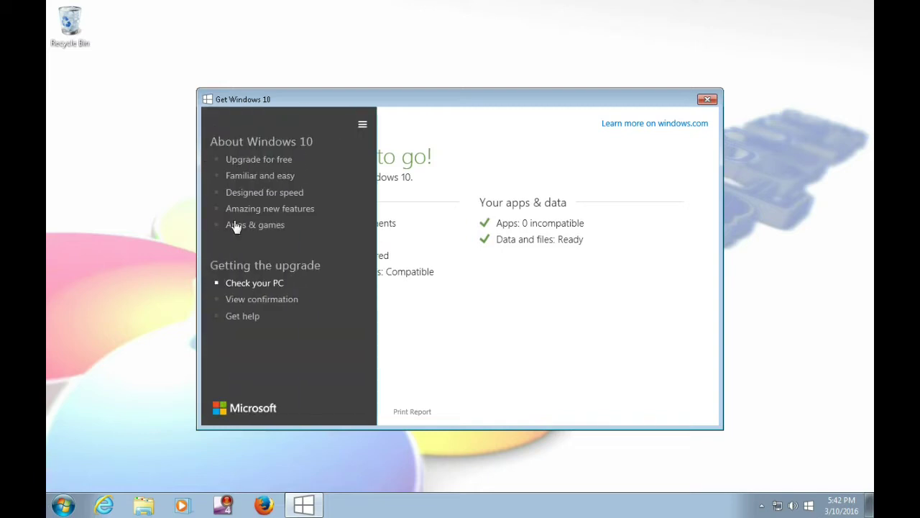
click(256, 301)
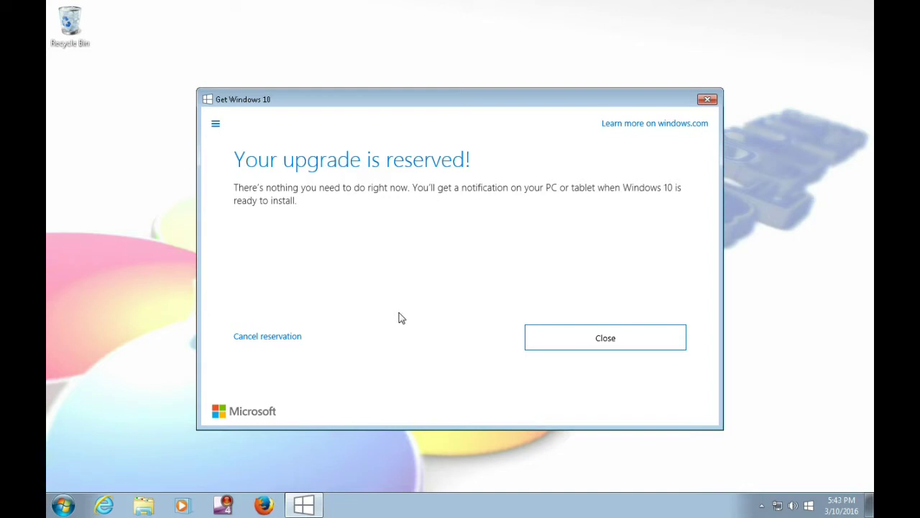
click(568, 344)
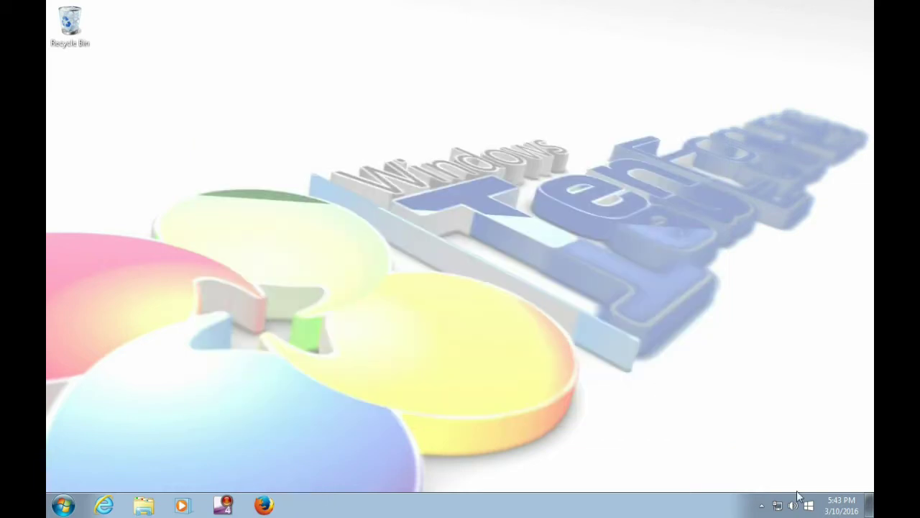
- Go to Windows Update from the Get Windows 10 notification app and check for updates
right_click(808, 508)
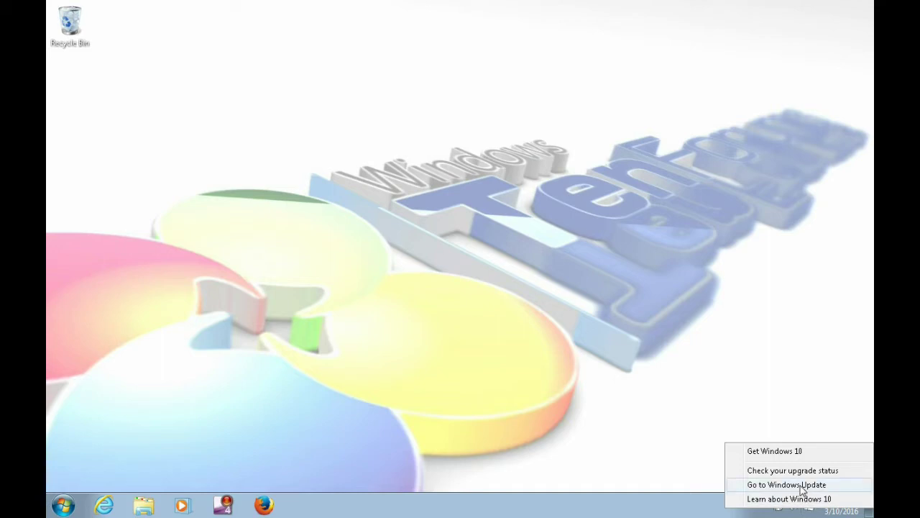
click(802, 484)
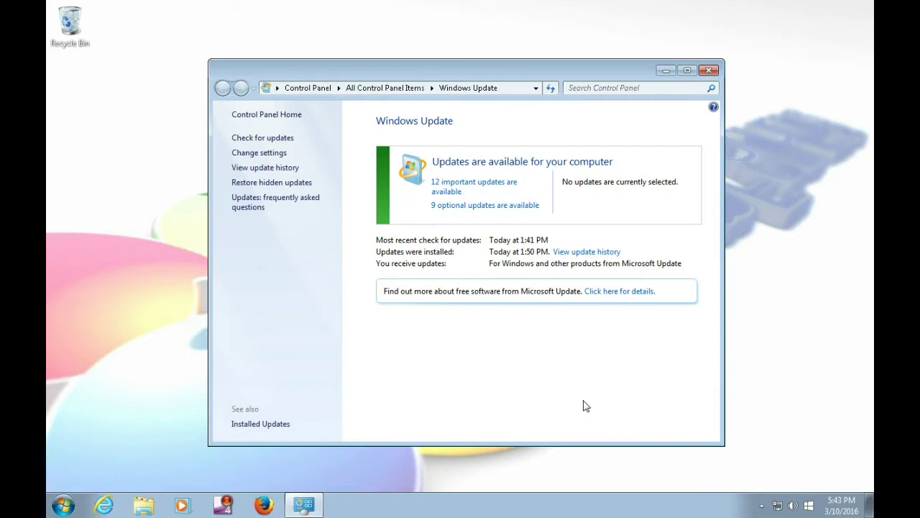
click(277, 141)
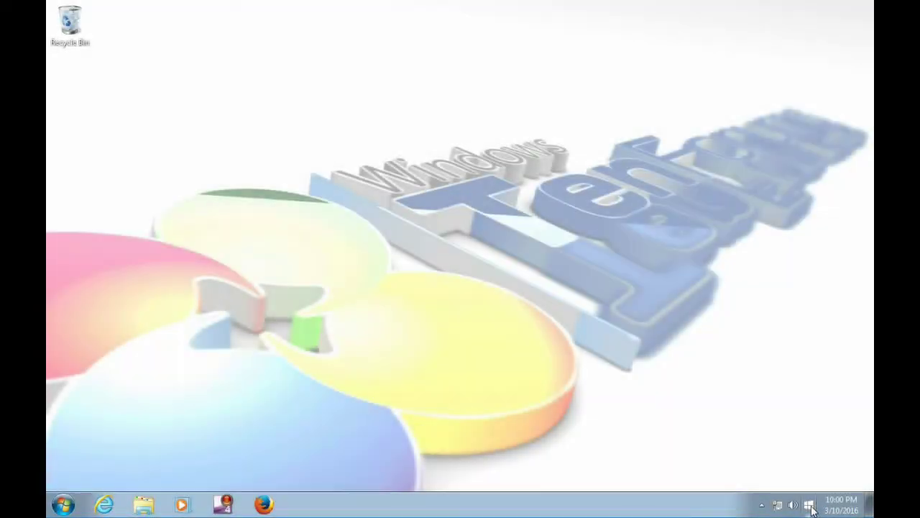
- Open the Get Windows 10 offer and choose to start the download and upgrade later
click(809, 506)
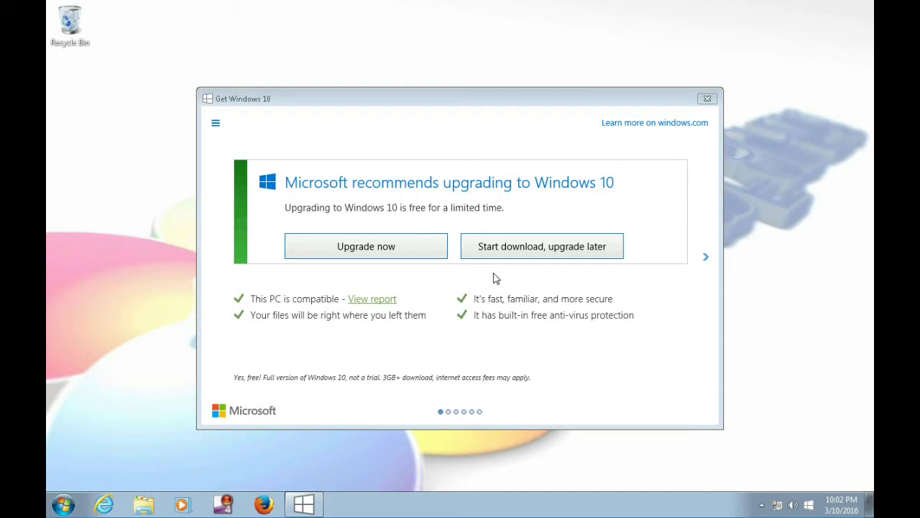
click(542, 248)
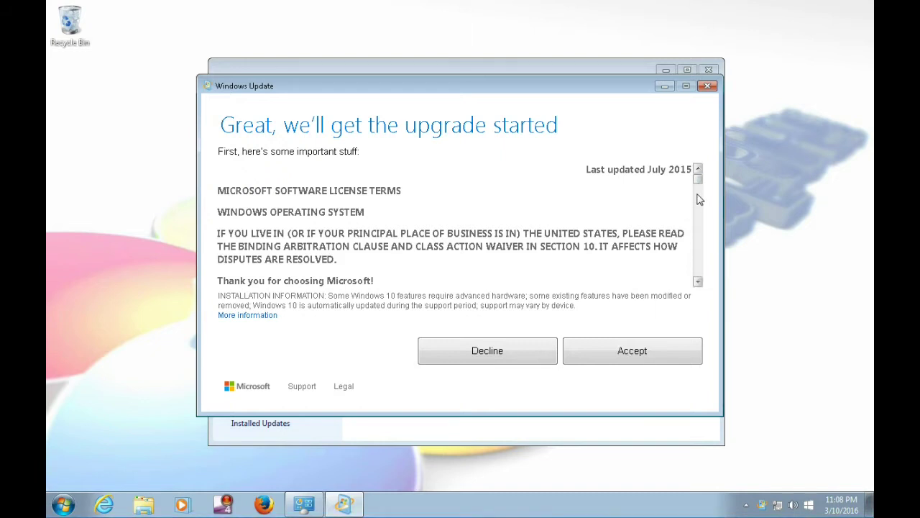
- Read to the end of the Microsoft software license terms for the upgrade and accept them
scroll(698, 206, down, 3)
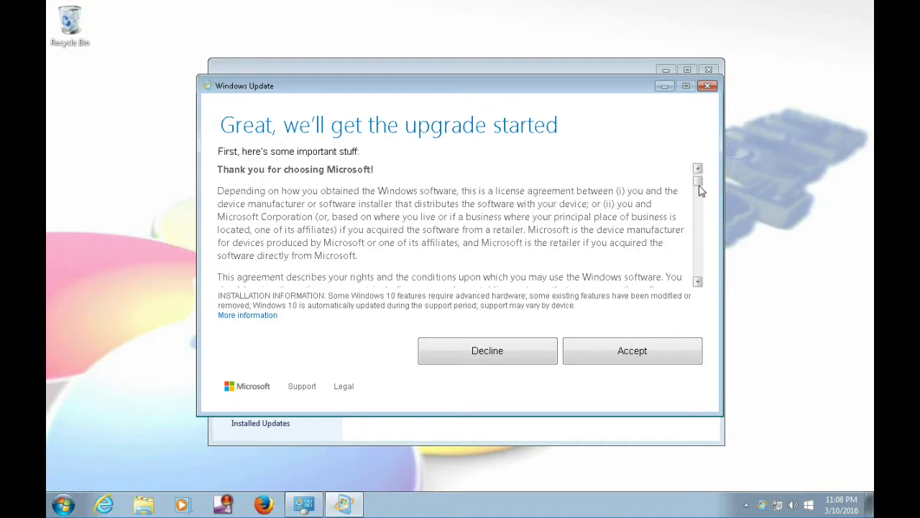
scroll(701, 191, down, 3)
drag(701, 192, 699, 274)
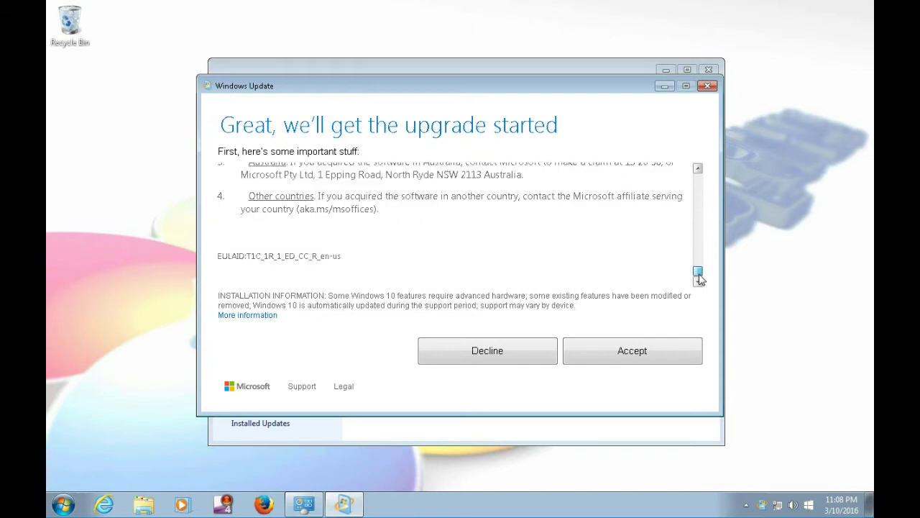
click(644, 358)
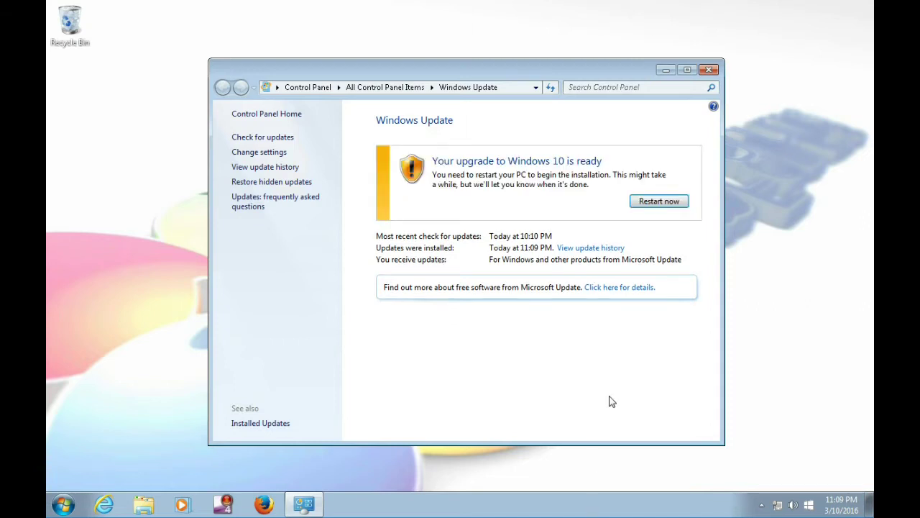
- Request the restart for the Windows 10 installation and start the upgrade immediately
click(658, 202)
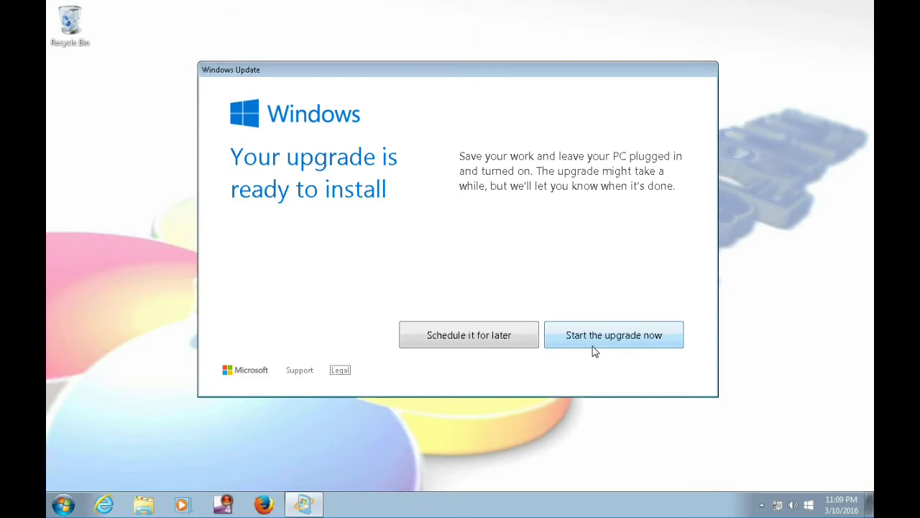
click(615, 343)
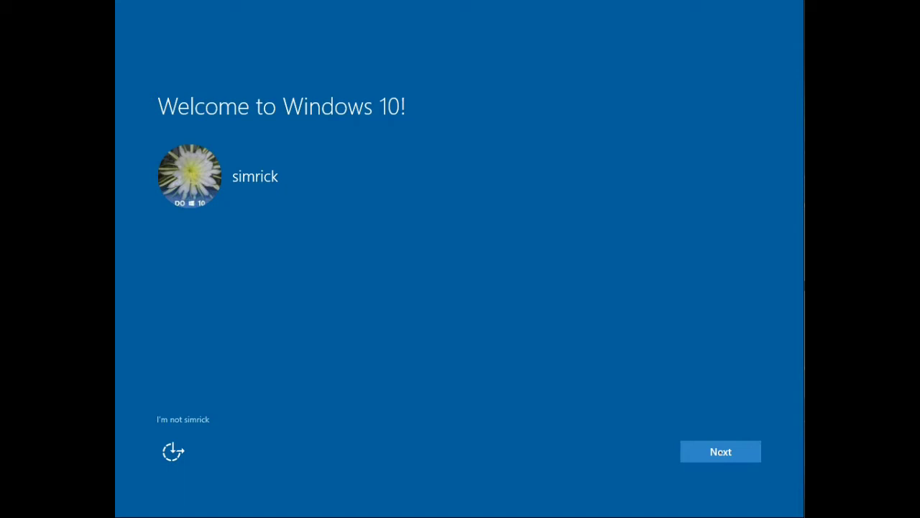
- Complete the Windows 10 welcome setup for the existing account with Express settings, declining Cortana for now and accepting the new default apps
click(720, 452)
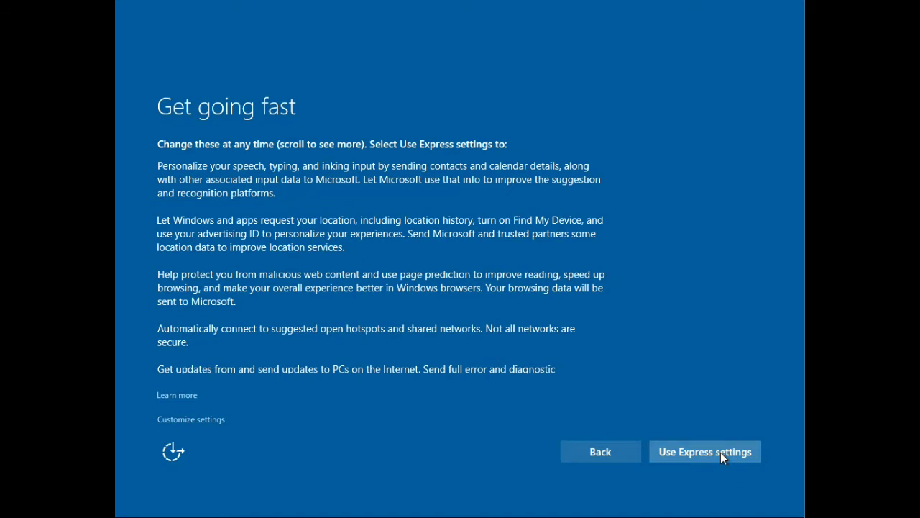
click(720, 452)
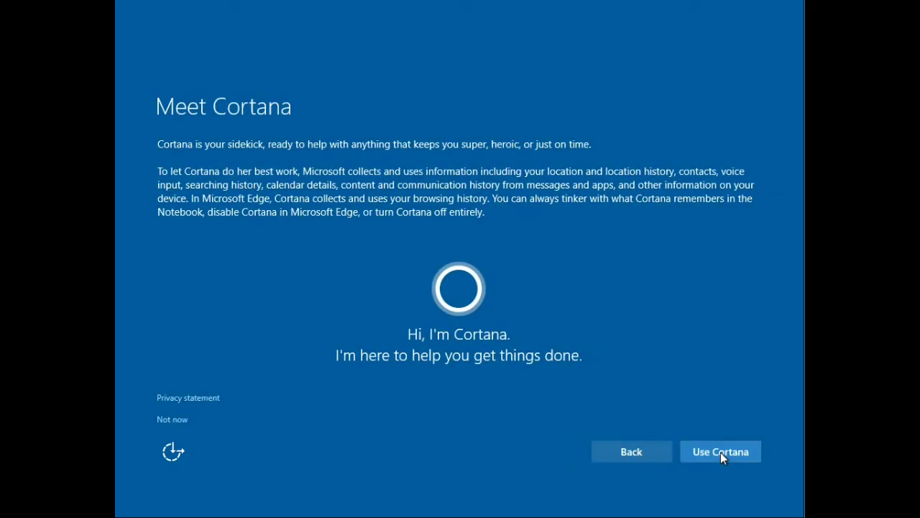
click(176, 420)
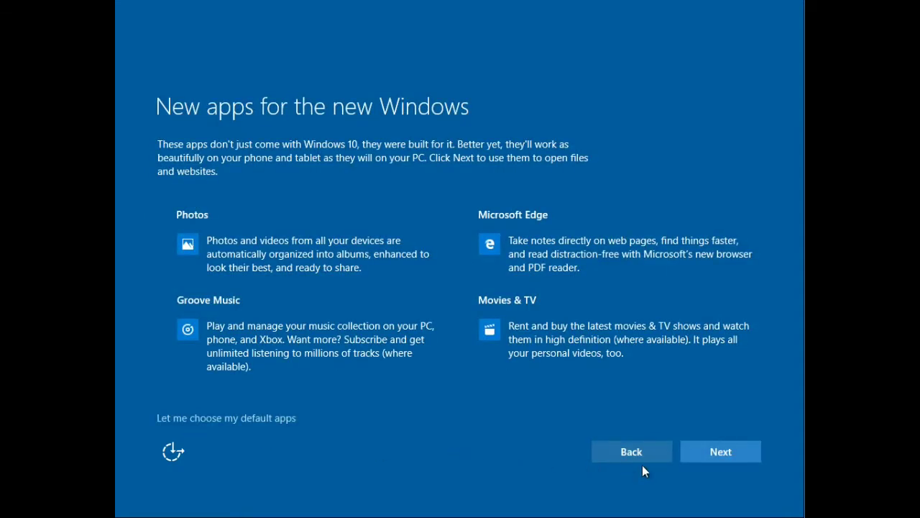
click(722, 451)
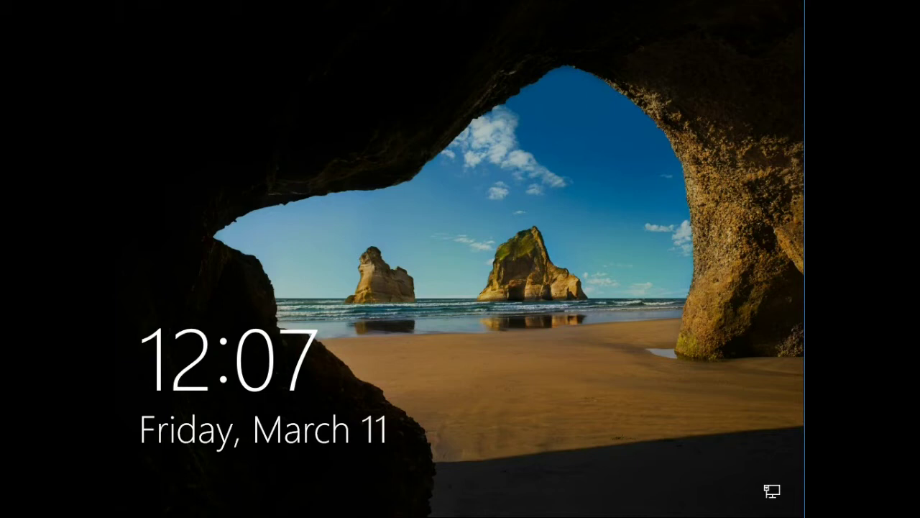
- Dismiss the lock screen and sign in to the selected account with the account password
click(496, 346)
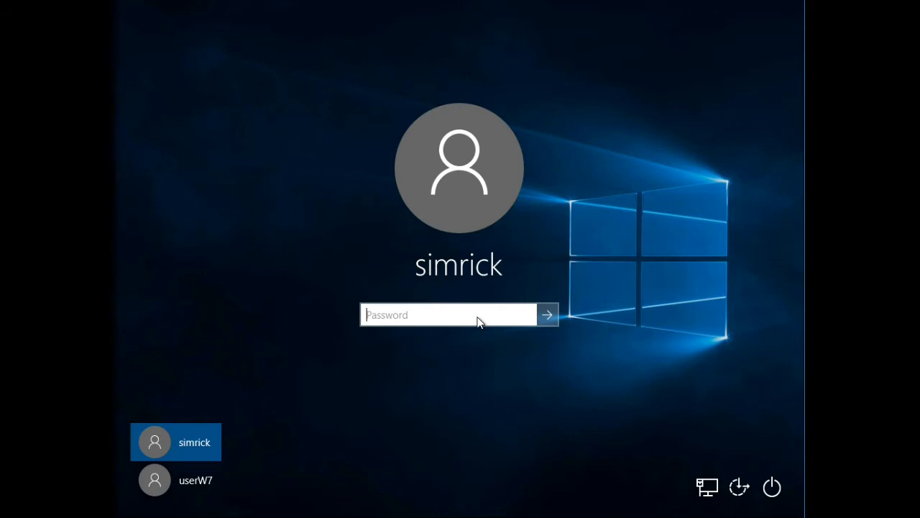
text(•••••••)
click(547, 316)
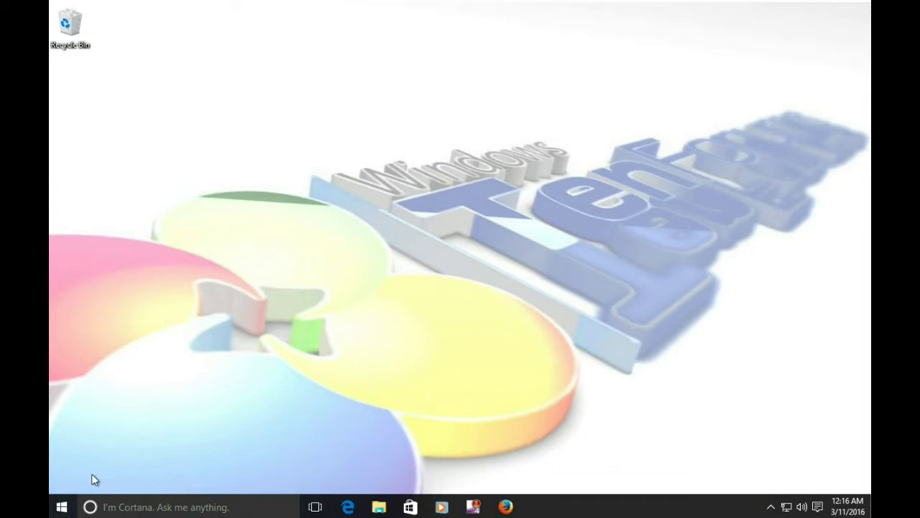
- Open the Start menu and look over its tiles, including the Play and explore group
click(61, 508)
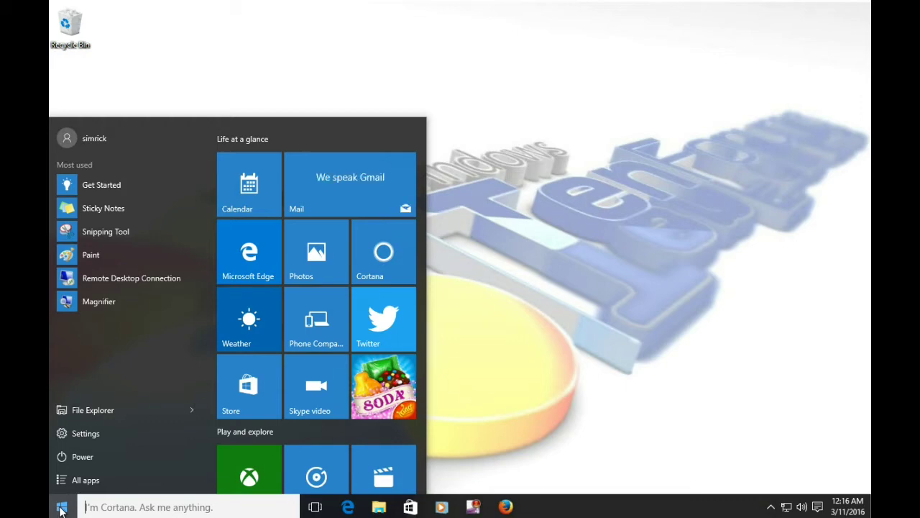
scroll(357, 435, down, 3)
scroll(357, 435, down, 2)
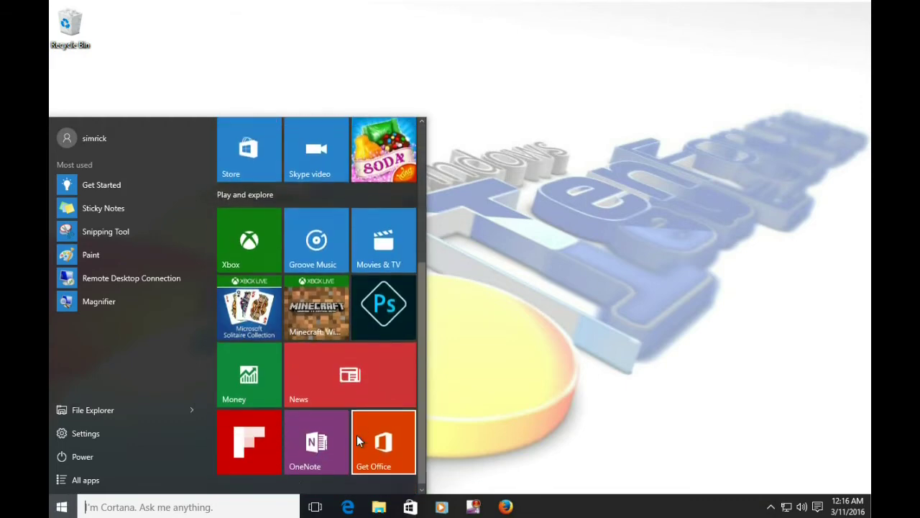
scroll(357, 434, up, 5)
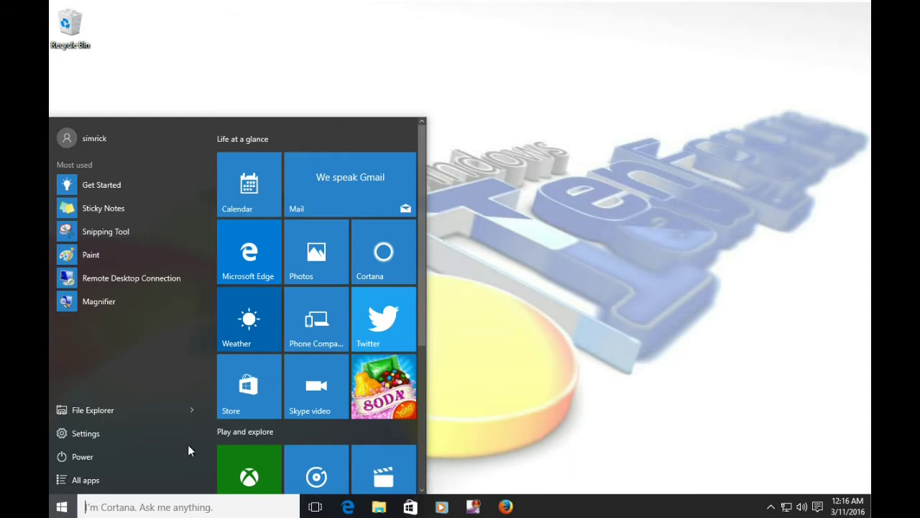
- Browse the full list of installed apps through the W entries and return to the M section
click(92, 480)
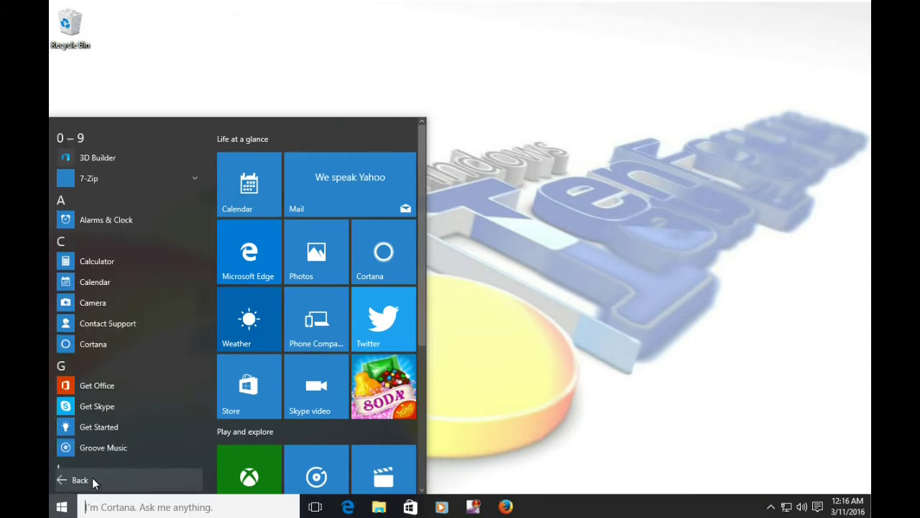
scroll(138, 419, down, 2)
scroll(138, 419, down, 8)
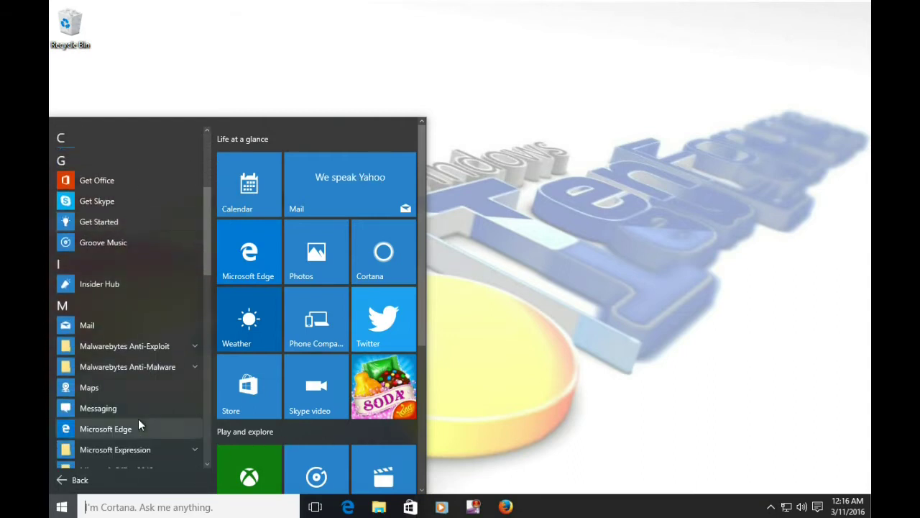
scroll(138, 418, down, 5)
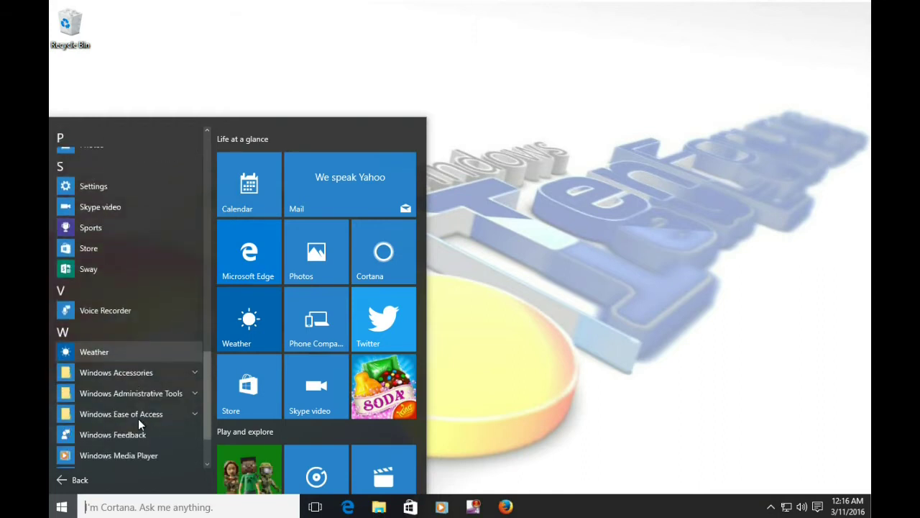
drag(207, 410, 212, 340)
drag(210, 308, 210, 271)
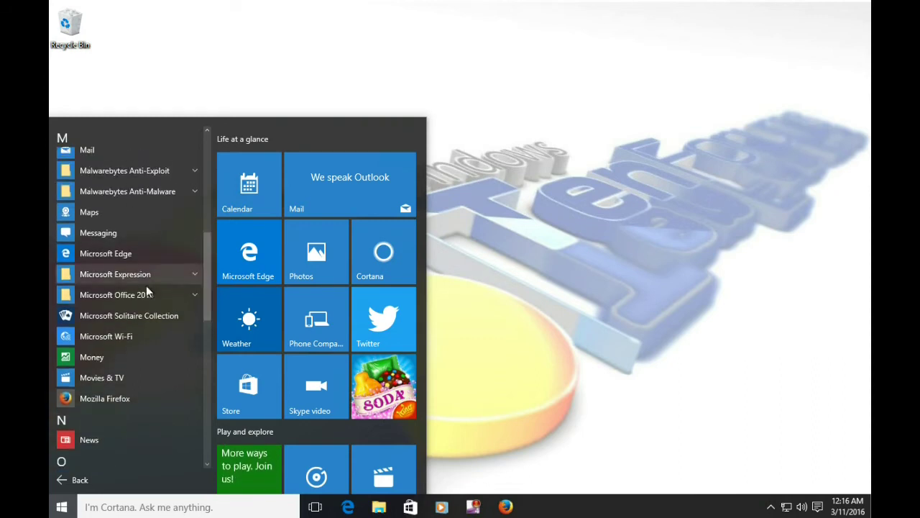
- Expand the Microsoft Office 2013 and 7-Zip folders in the apps list to check their installed programs
click(83, 295)
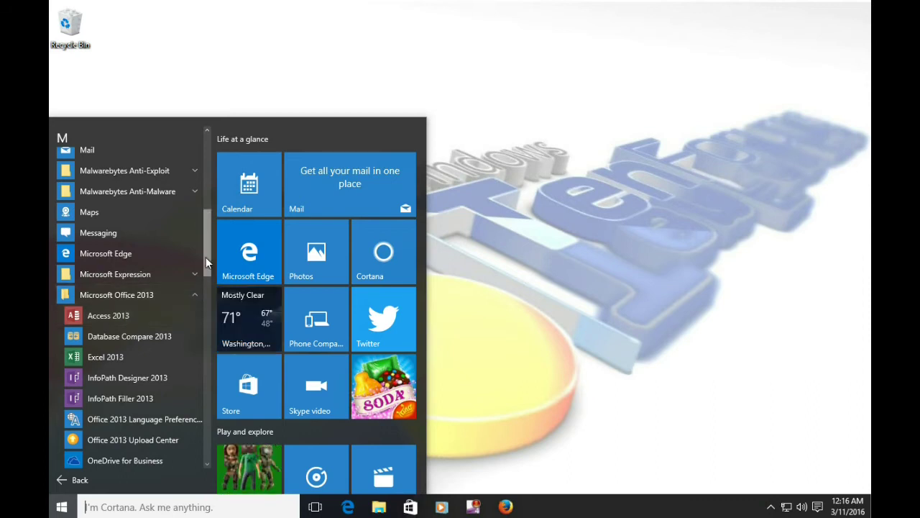
drag(205, 256, 212, 178)
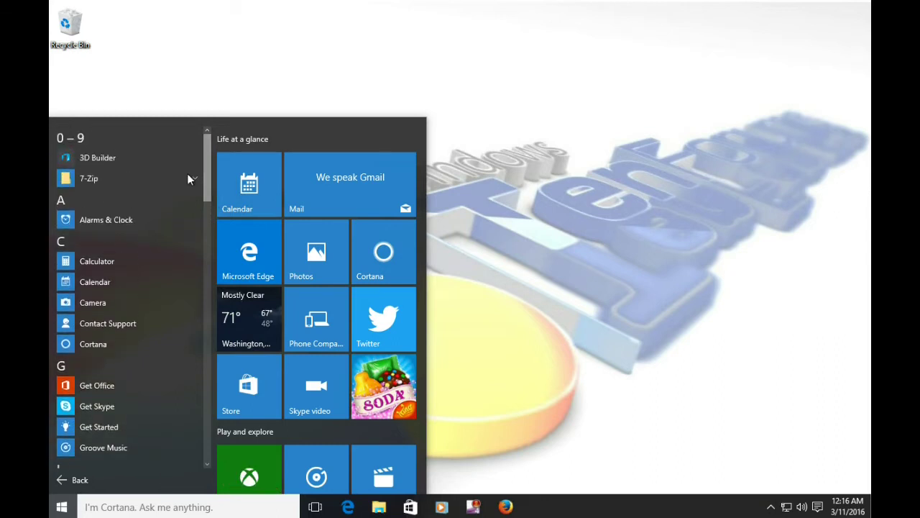
click(105, 176)
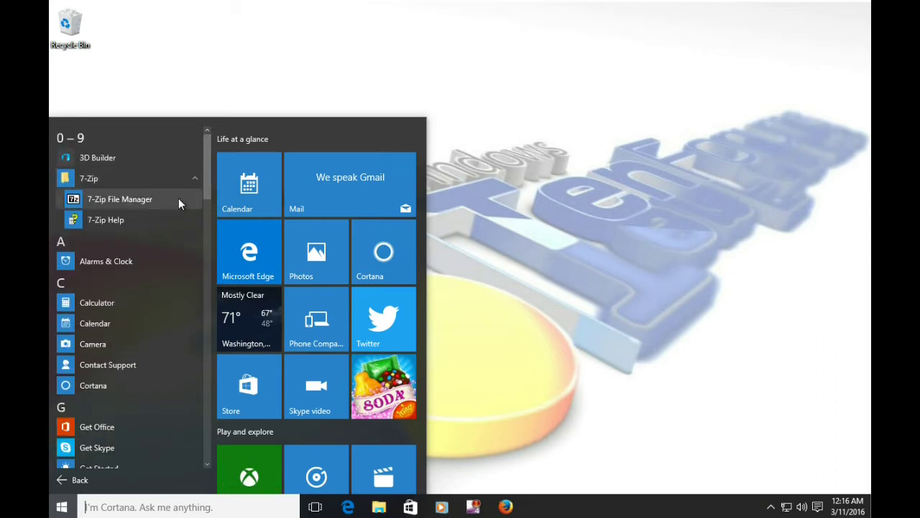
- Jump to the M section of the apps list, expand the Microsoft Expression folder to check its programs, and close the Start menu
click(98, 244)
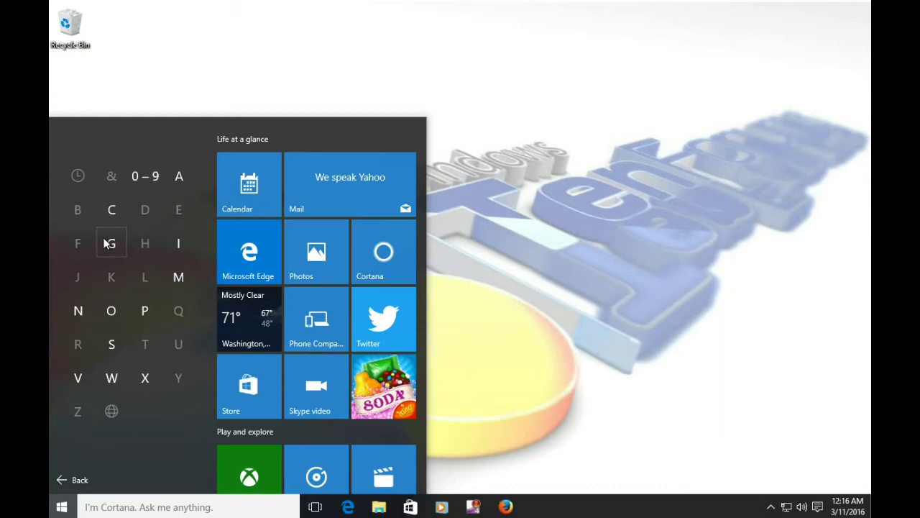
click(179, 276)
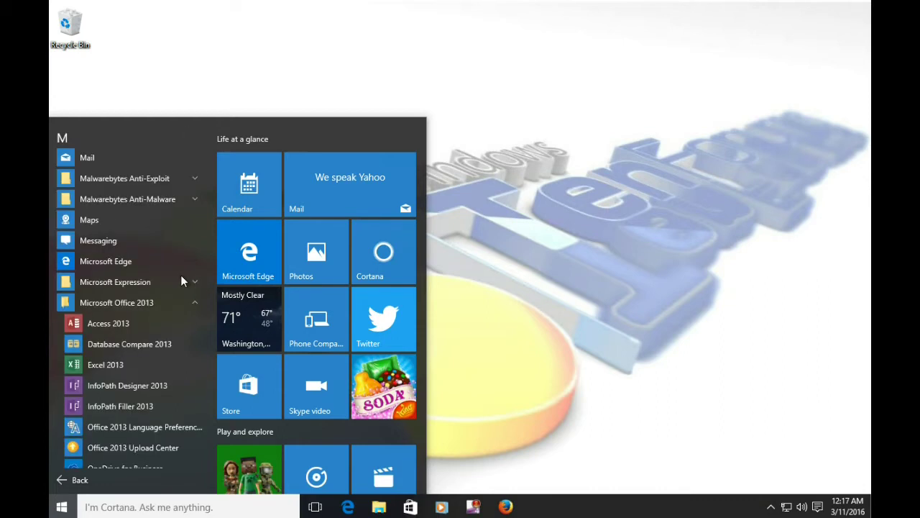
click(104, 282)
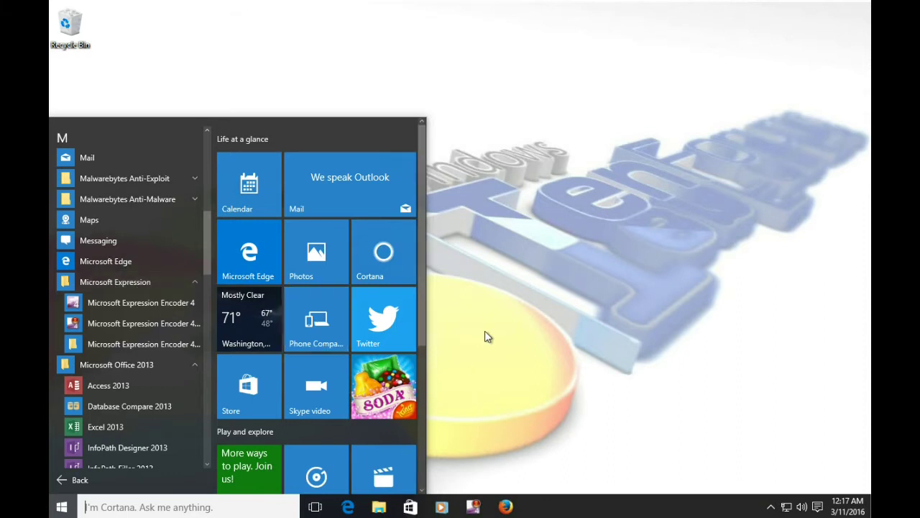
click(486, 336)
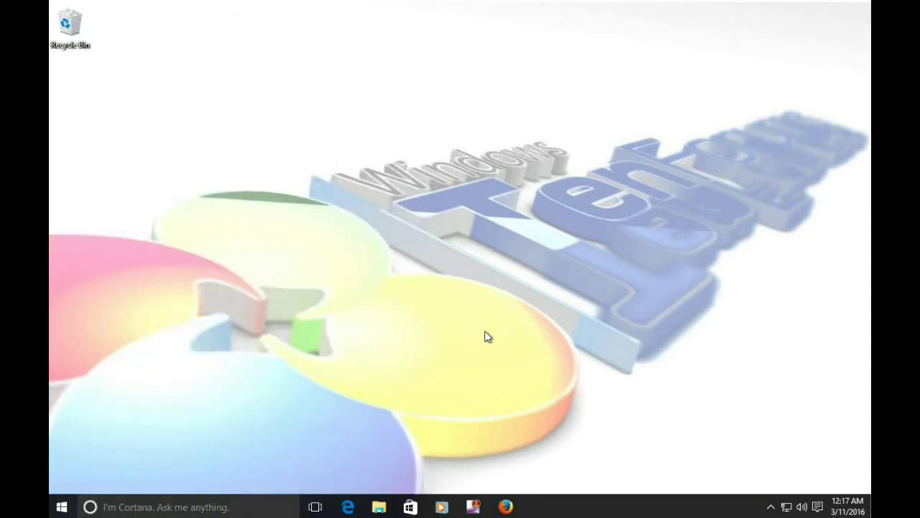
- Open sample-document from the Documents folder to check it in Word, cancelling the Office activation wizard, and close the document
click(379, 508)
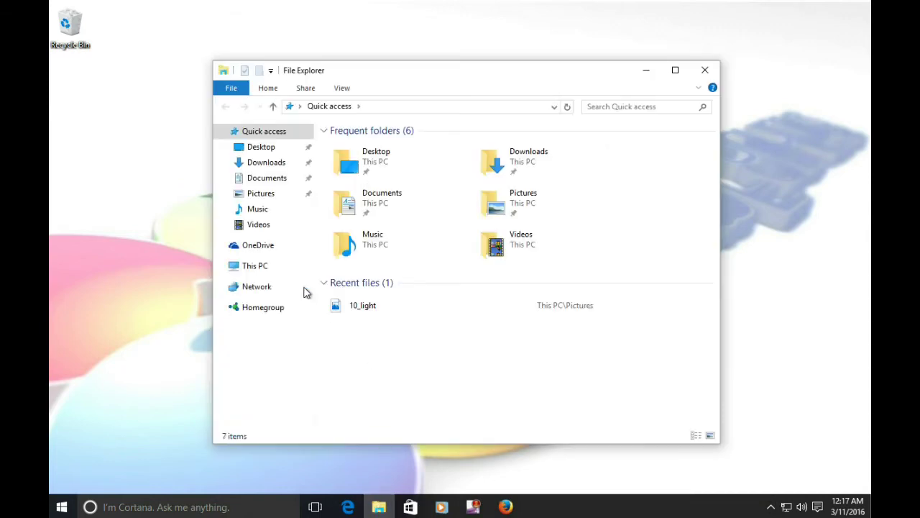
click(264, 180)
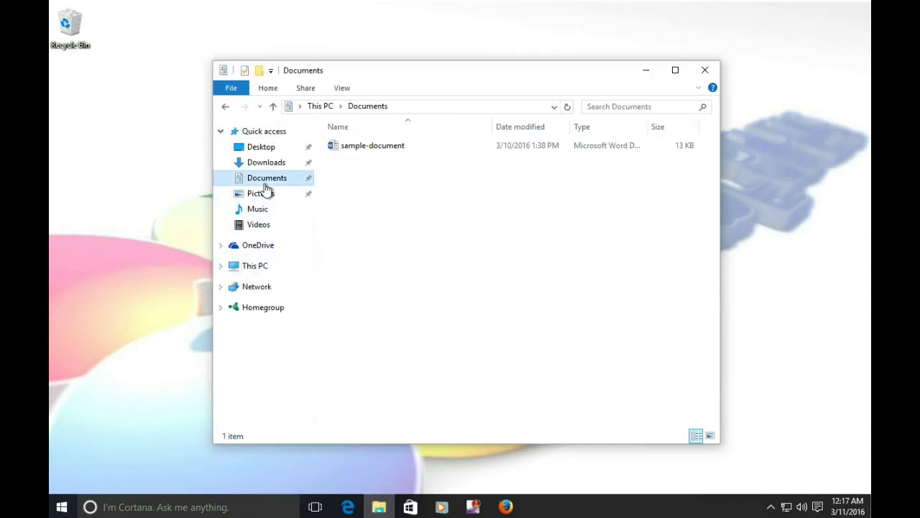
click(374, 154)
double_click(373, 155)
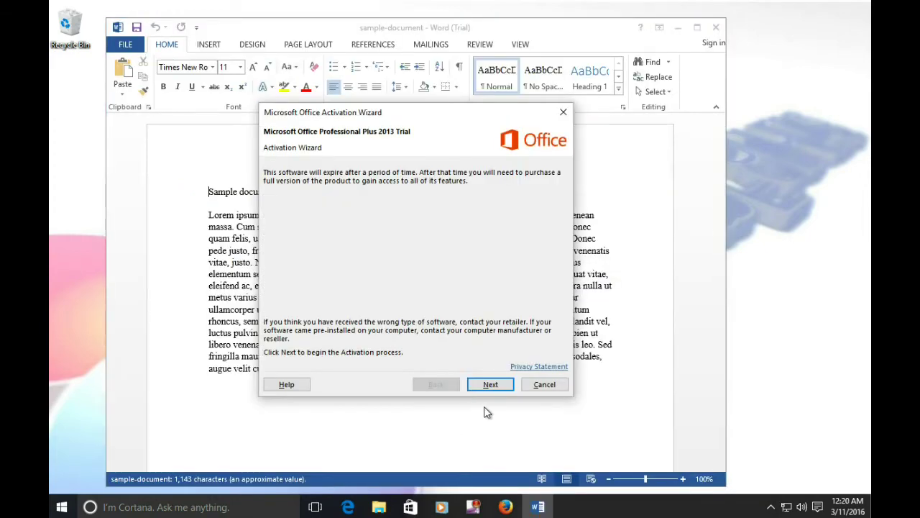
click(544, 384)
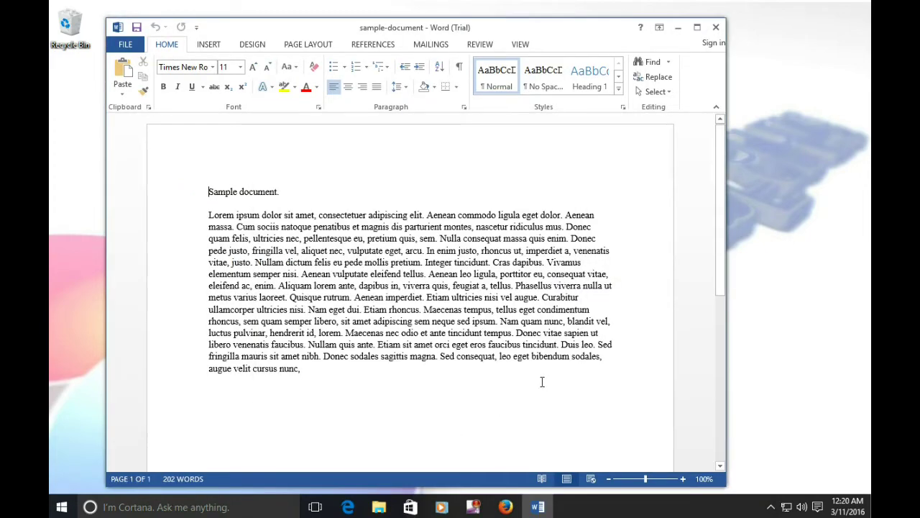
click(715, 29)
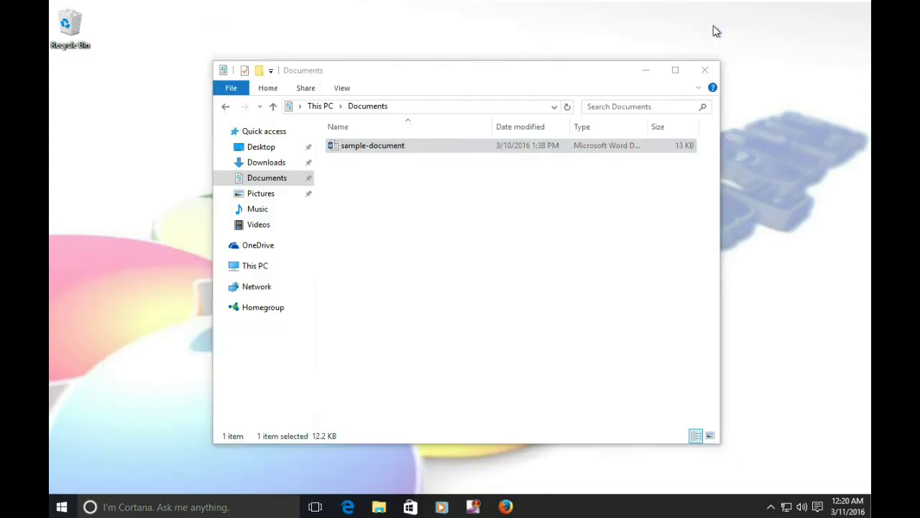
- View the queen-avatar-do-10 image from the Pictures folder, then close the image and the File Explorer window
click(259, 195)
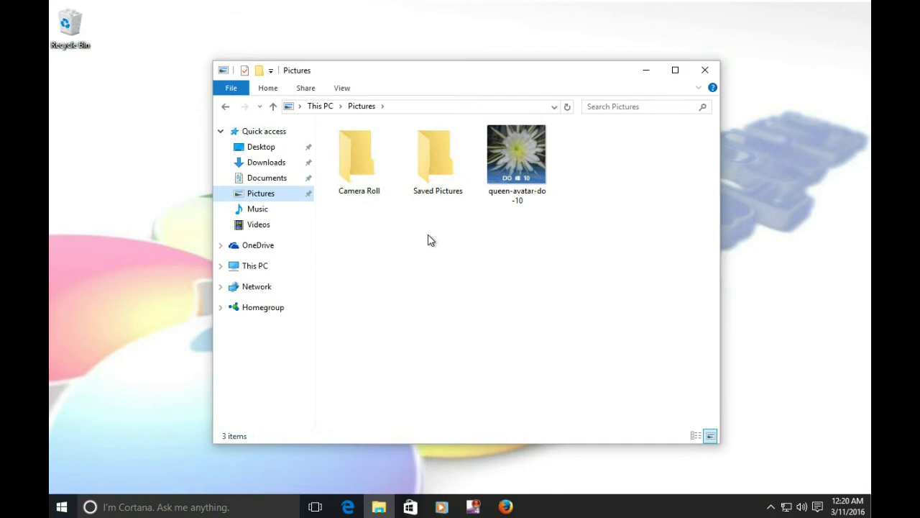
mouse_move(524, 171)
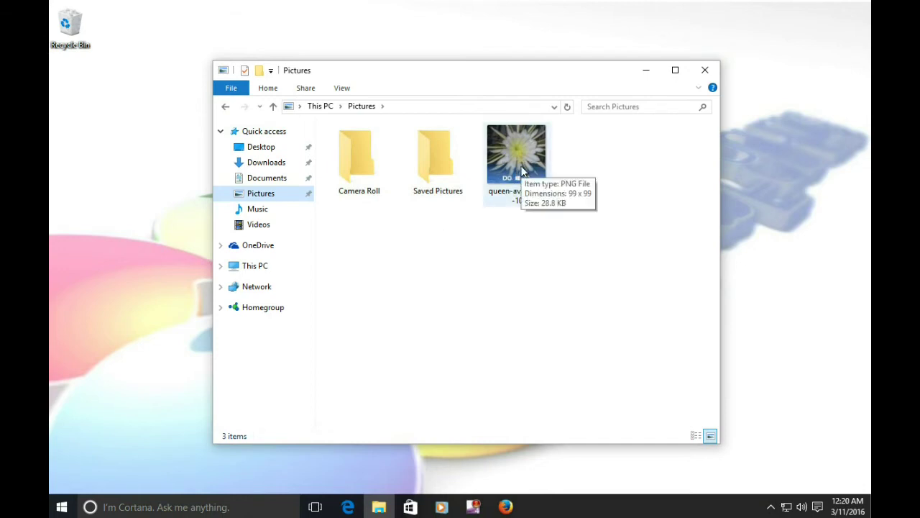
double_click(521, 166)
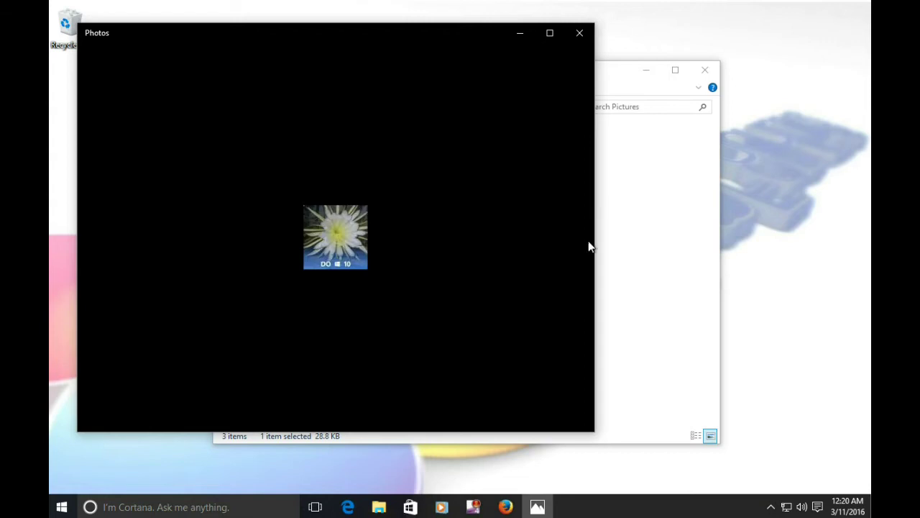
click(579, 33)
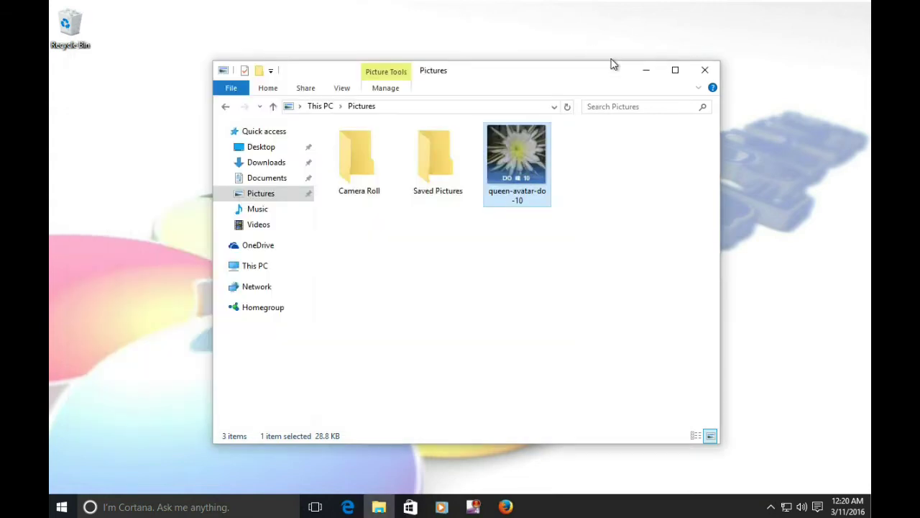
click(705, 72)
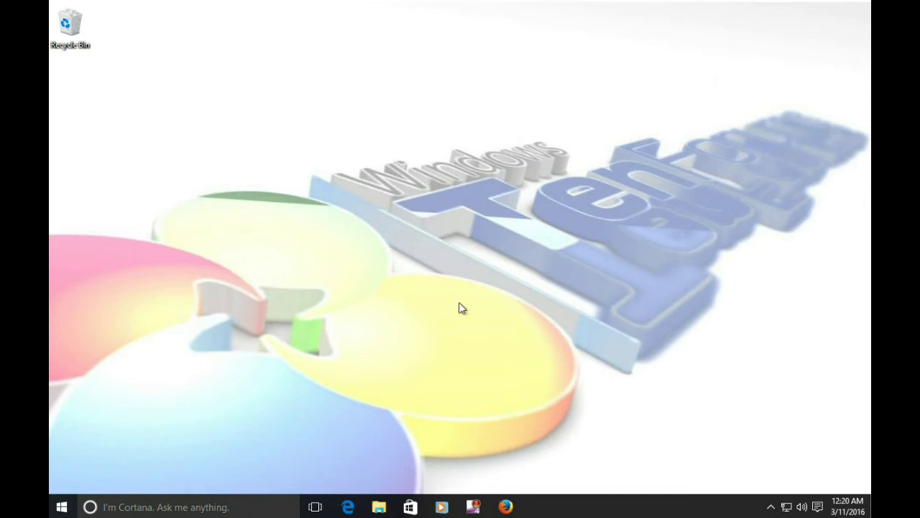
- Set queen-avatar-do-10 as the account picture in the account settings and close Settings
click(61, 507)
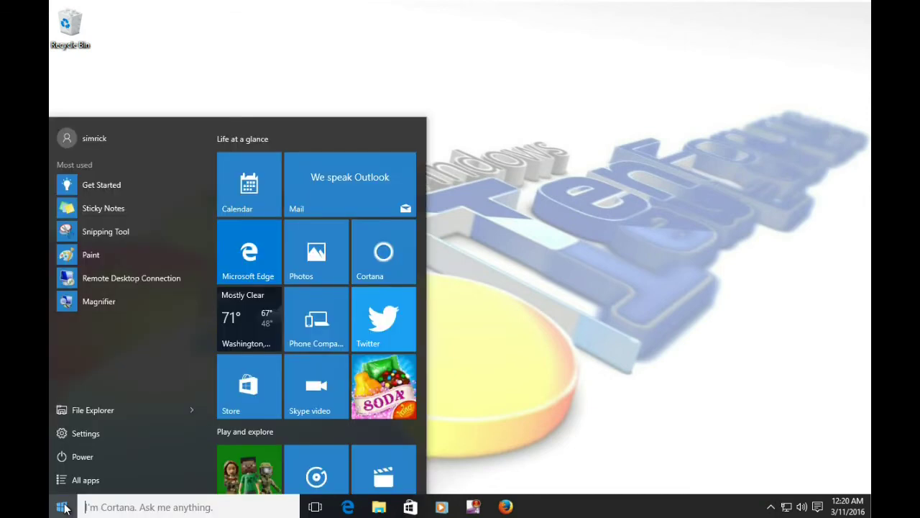
click(93, 139)
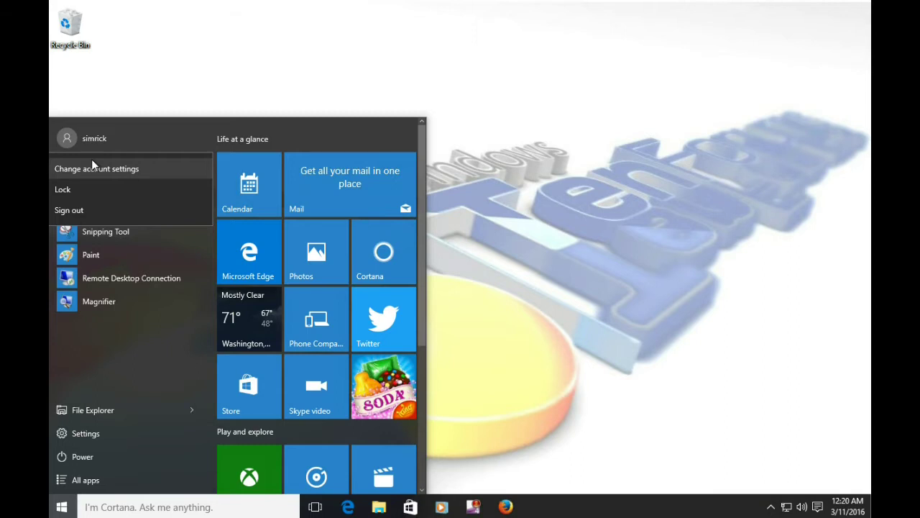
click(93, 167)
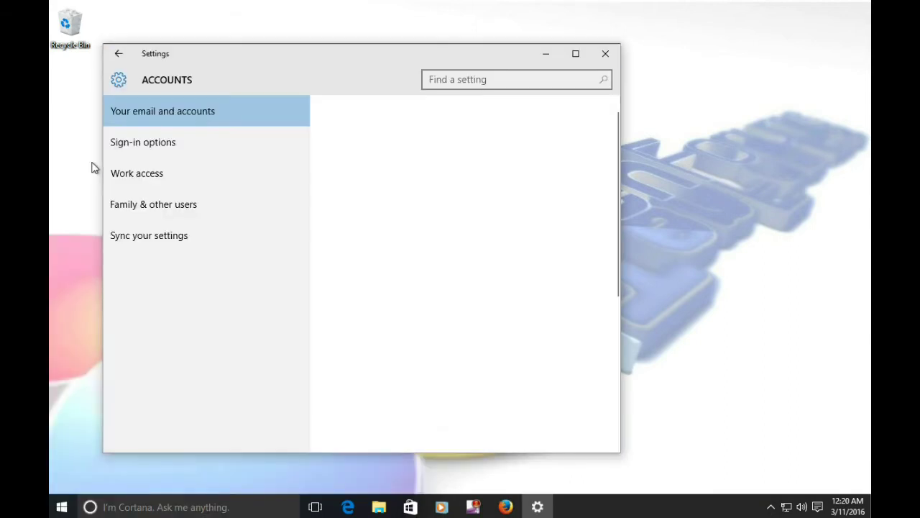
click(356, 429)
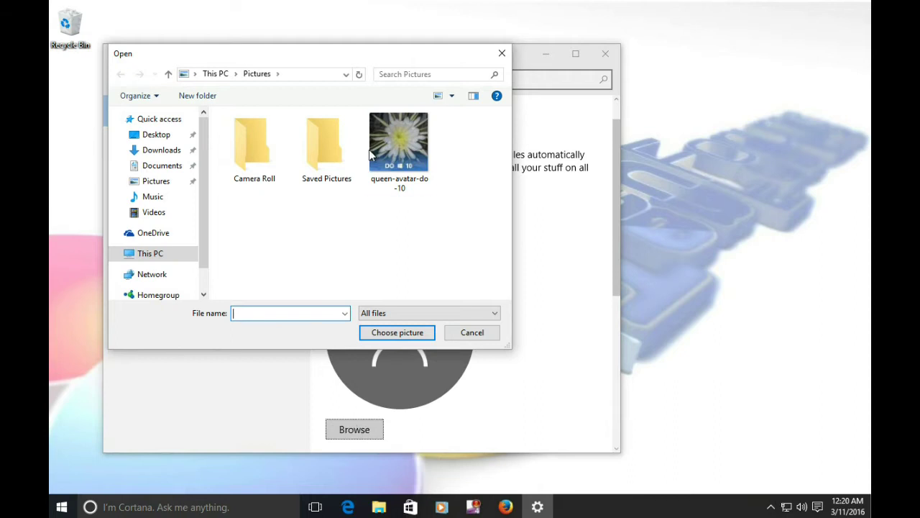
click(375, 153)
click(382, 336)
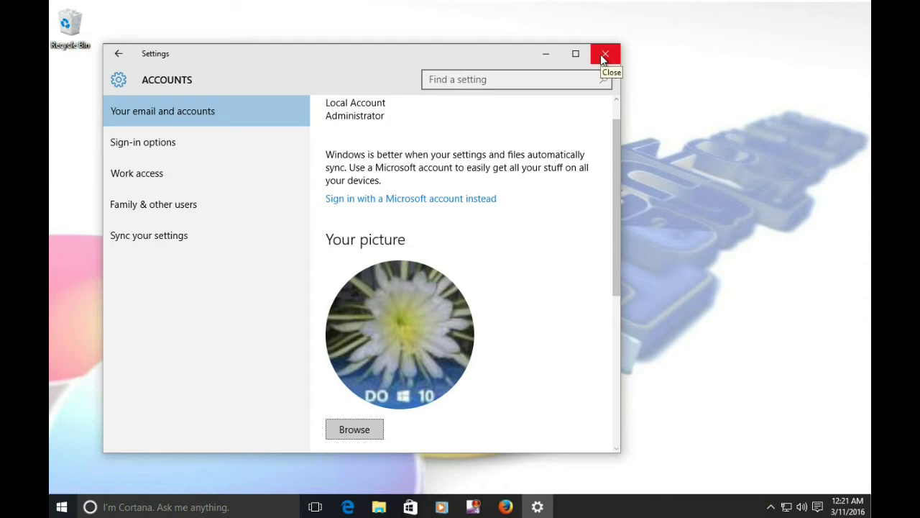
click(605, 54)
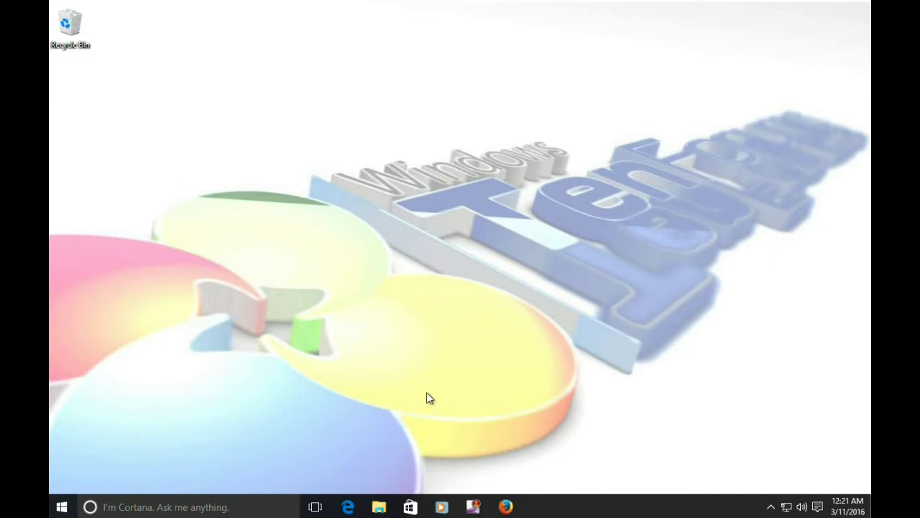
- Change the desktop background to the blue Windows logo picture in the personalization settings and close Settings
right_click(453, 327)
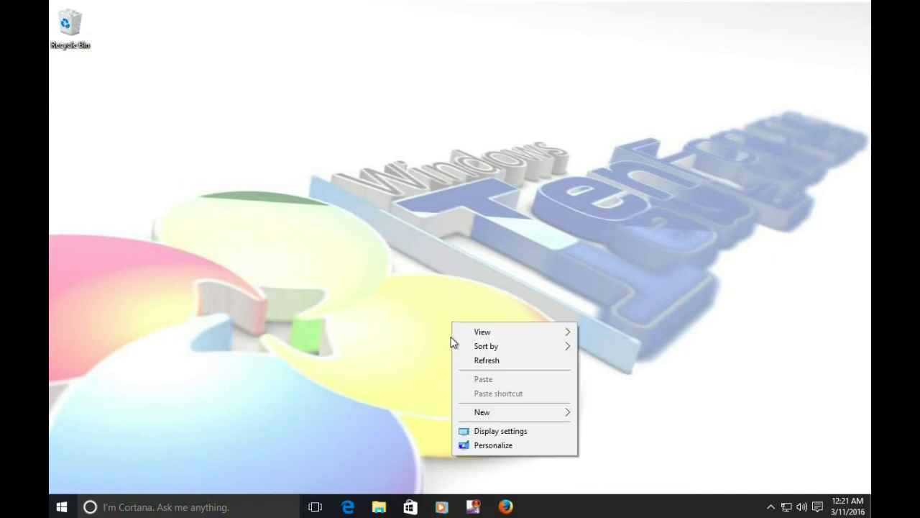
click(473, 445)
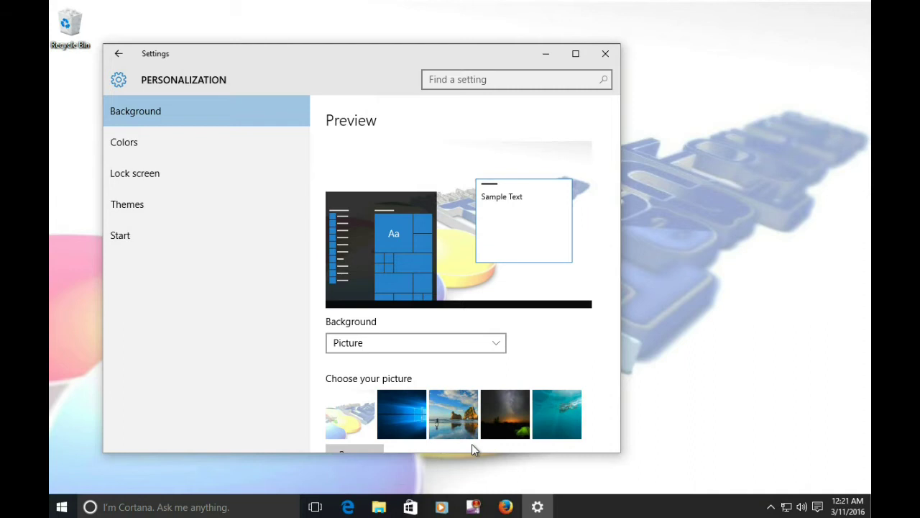
click(402, 420)
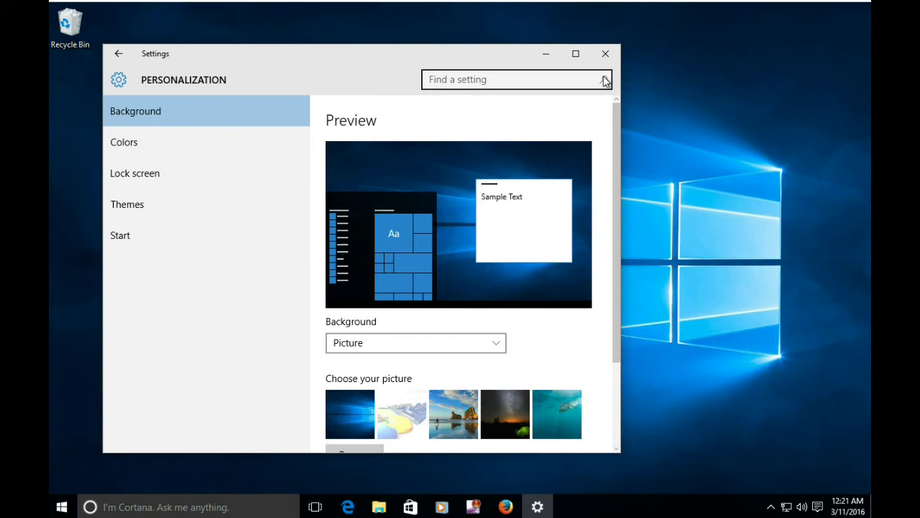
click(606, 55)
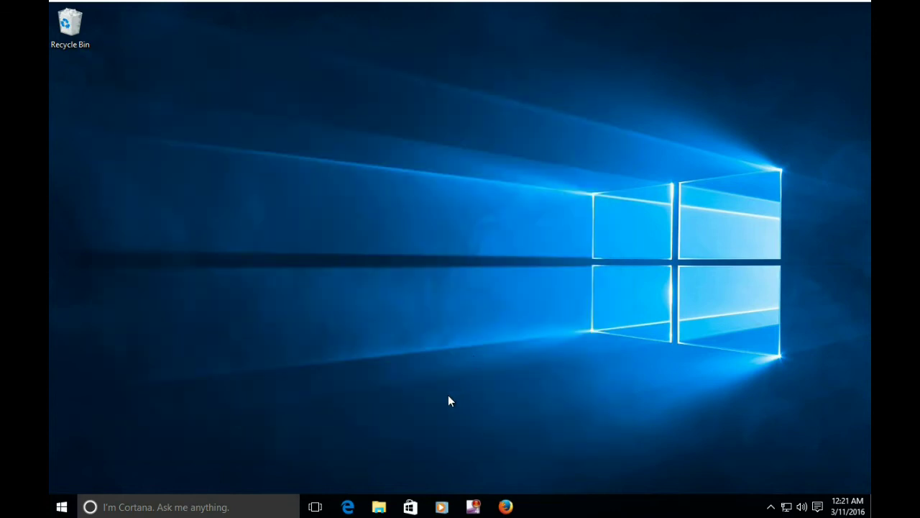
- Search for "create restore point" and open the Create a restore point control panel item
click(194, 507)
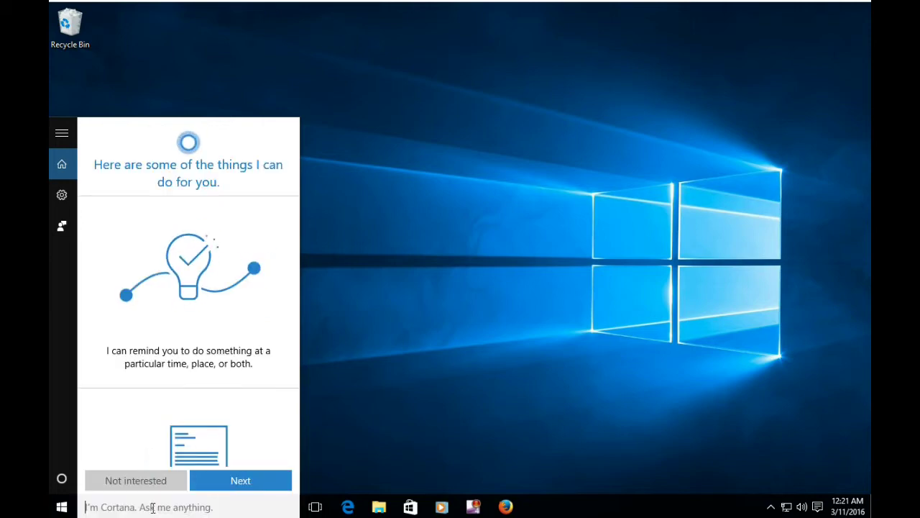
text(crea)
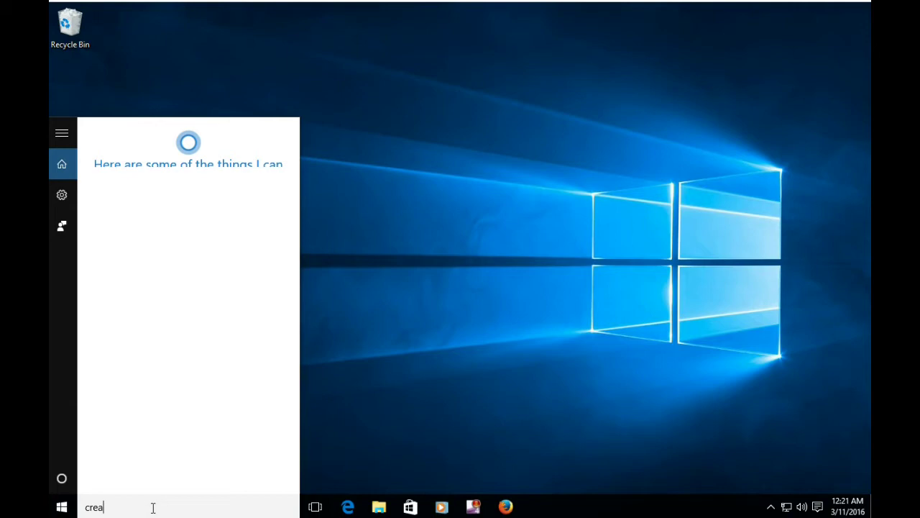
text(te restore)
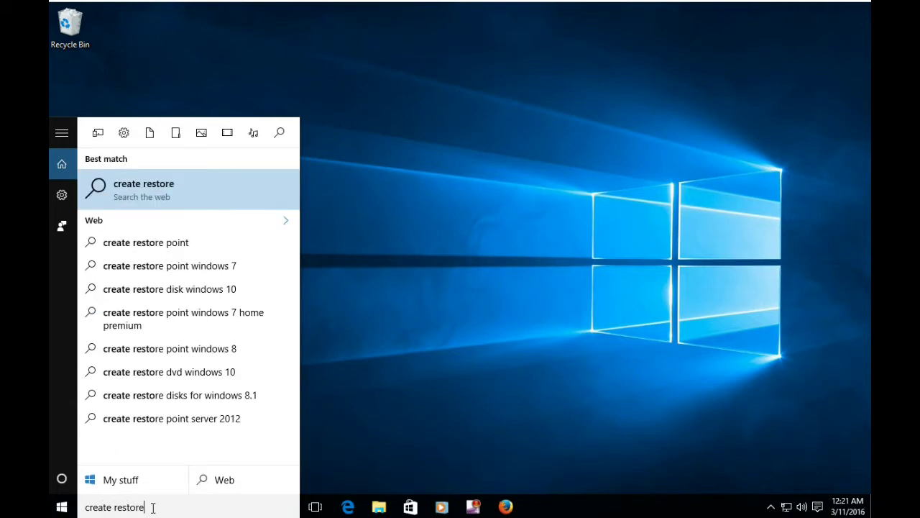
text( point)
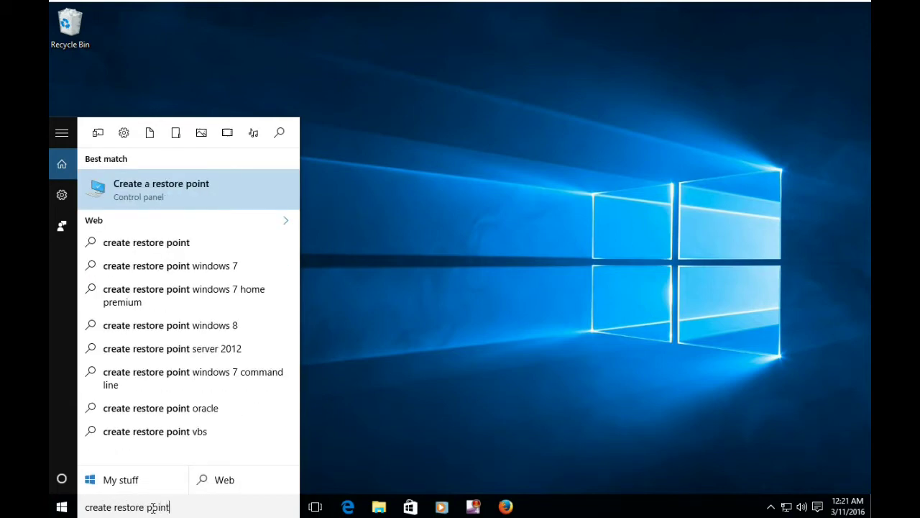
click(151, 188)
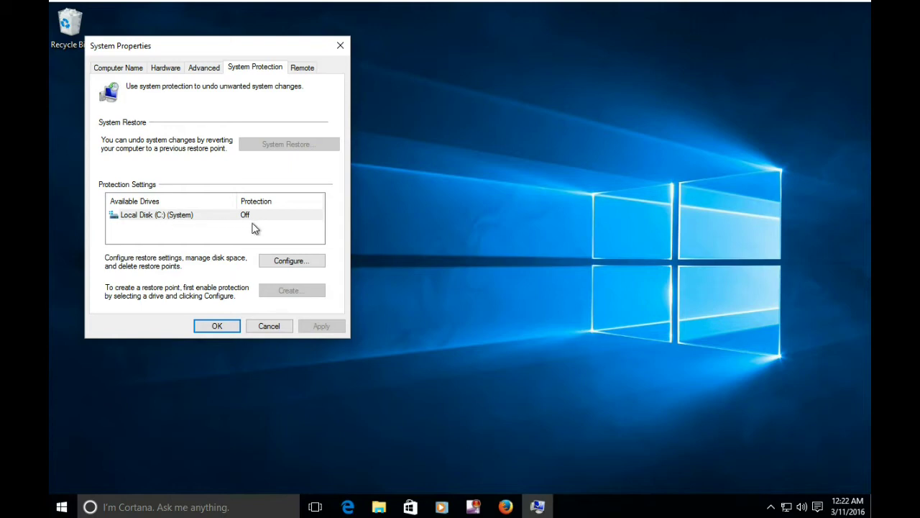
- Turn on system protection for Local Disk (C:) with a maximum disk space usage of 8% (27.96 GB)
click(150, 220)
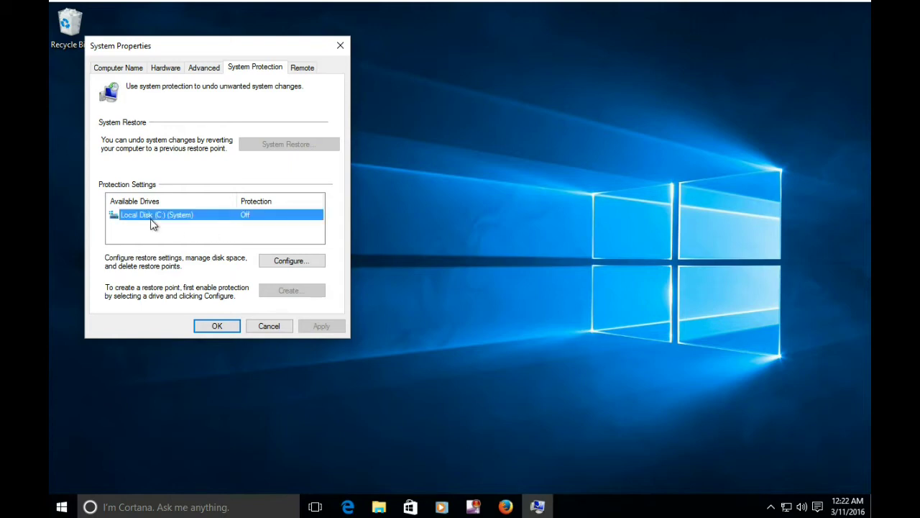
click(287, 261)
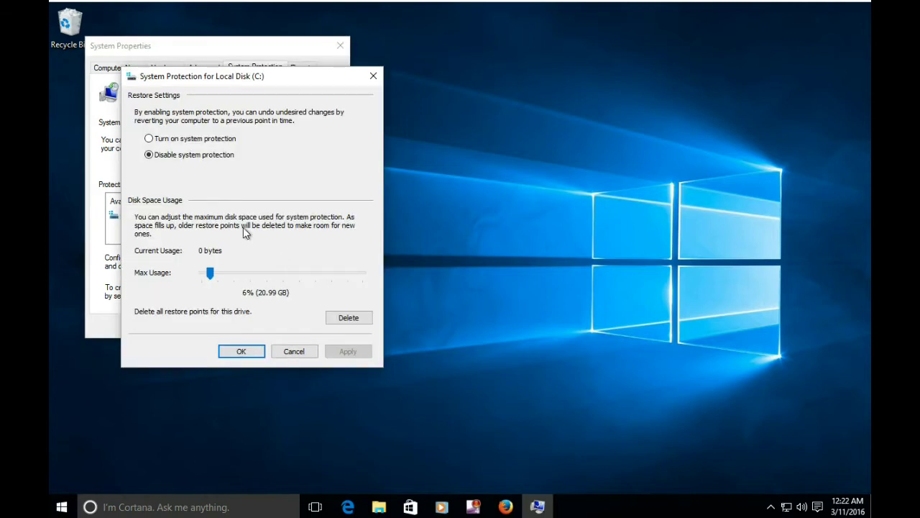
click(151, 140)
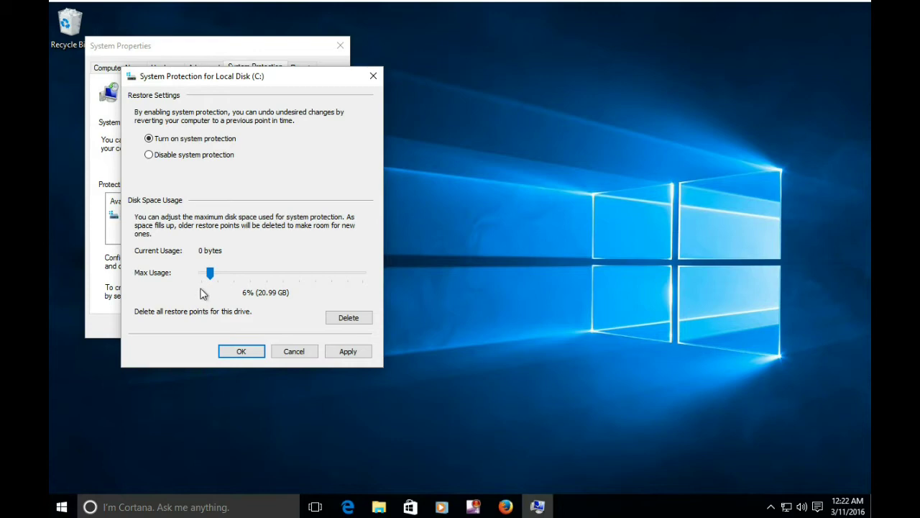
mouse_move(211, 278)
mouse_down()
mouse_move(237, 279)
mouse_move(212, 282)
mouse_up()
click(346, 354)
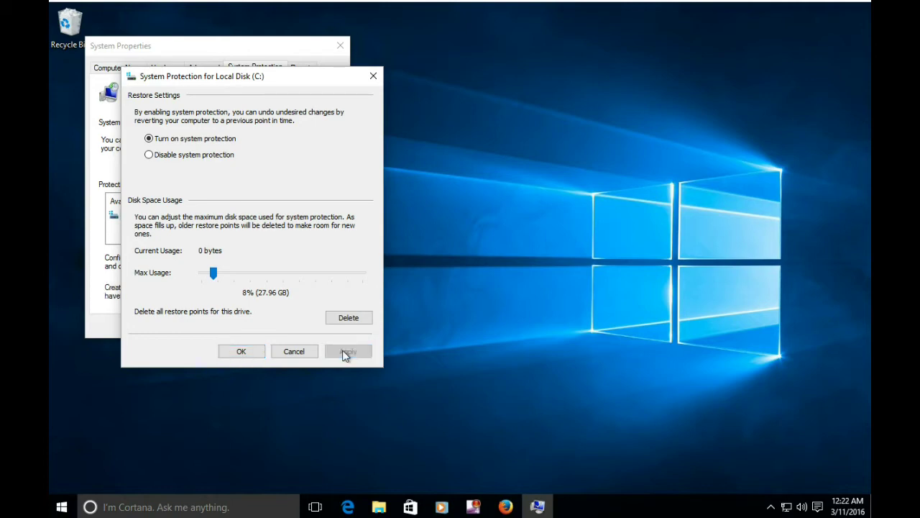
click(243, 351)
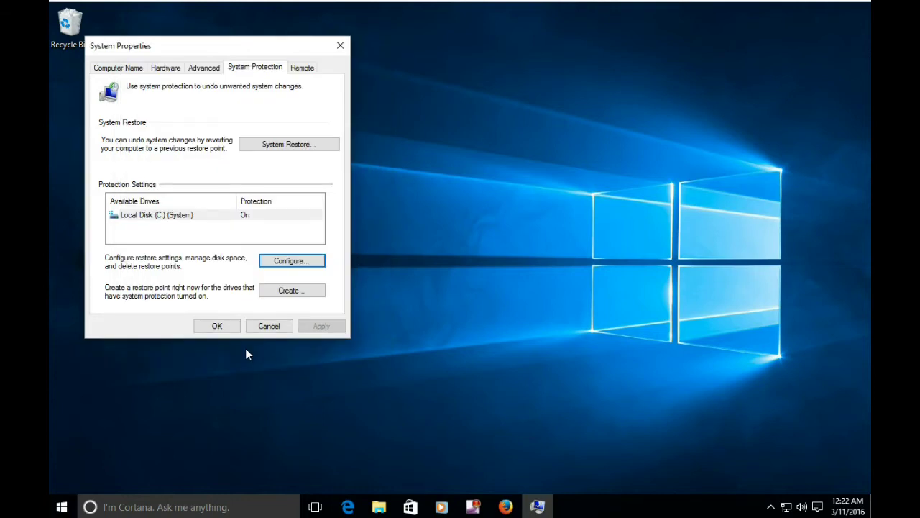
- Create a restore point described as "W10 upgrade successful" and close System Properties
click(284, 294)
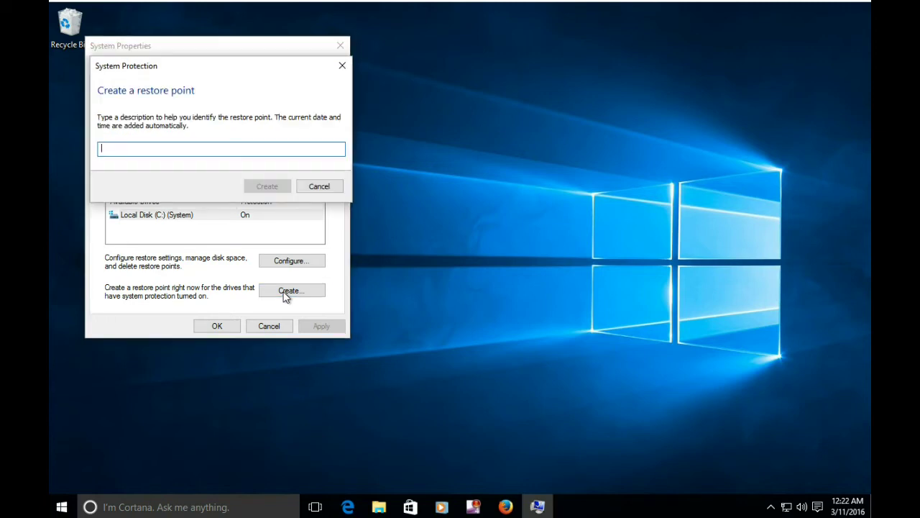
text(W1)
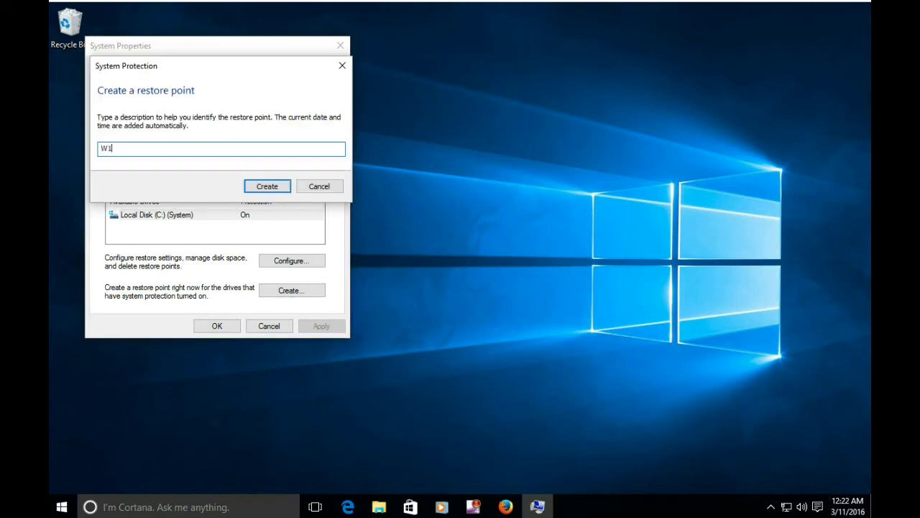
text(0 upgrade successful)
click(275, 189)
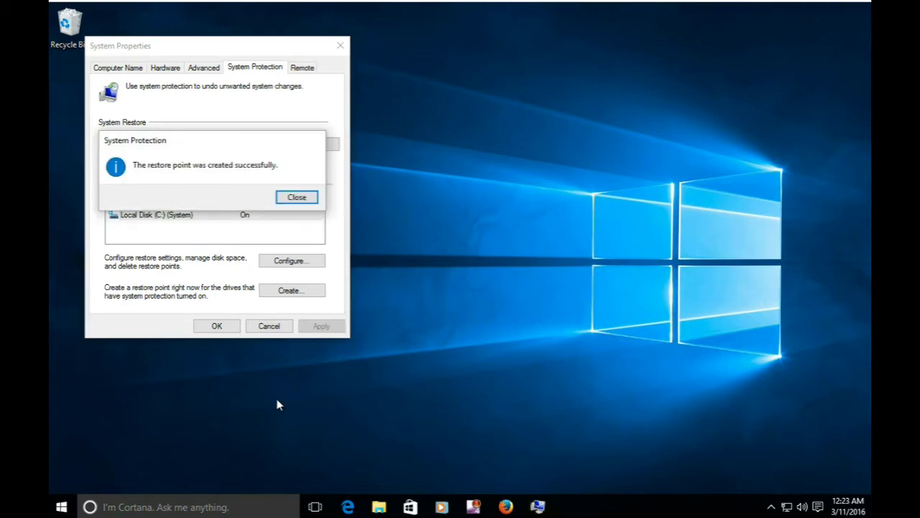
click(296, 198)
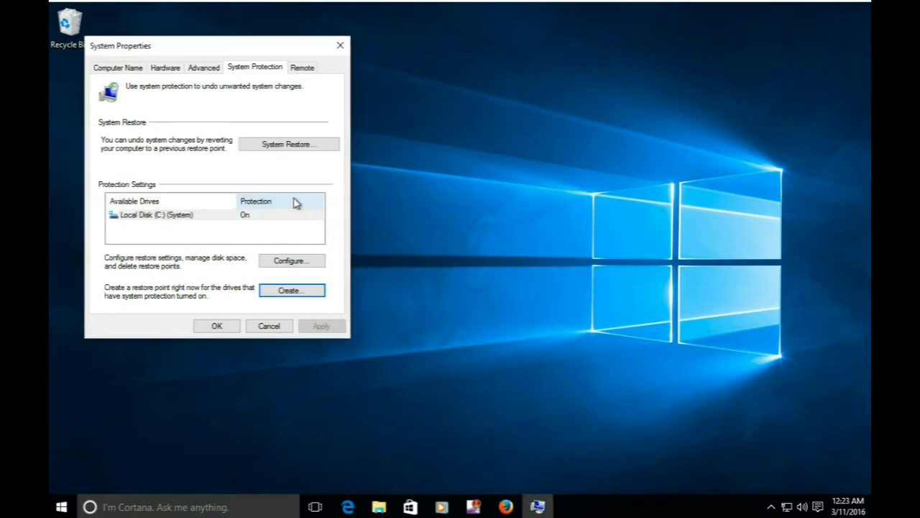
click(216, 327)
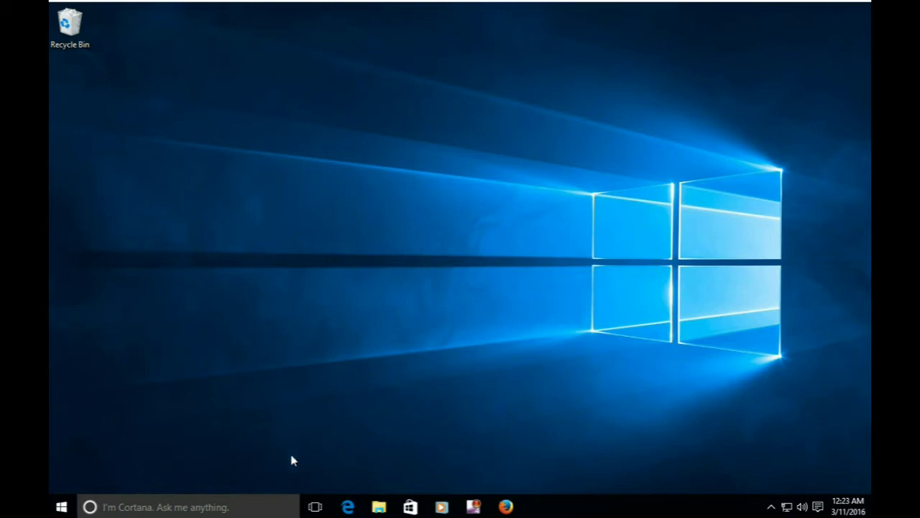
click(62, 508)
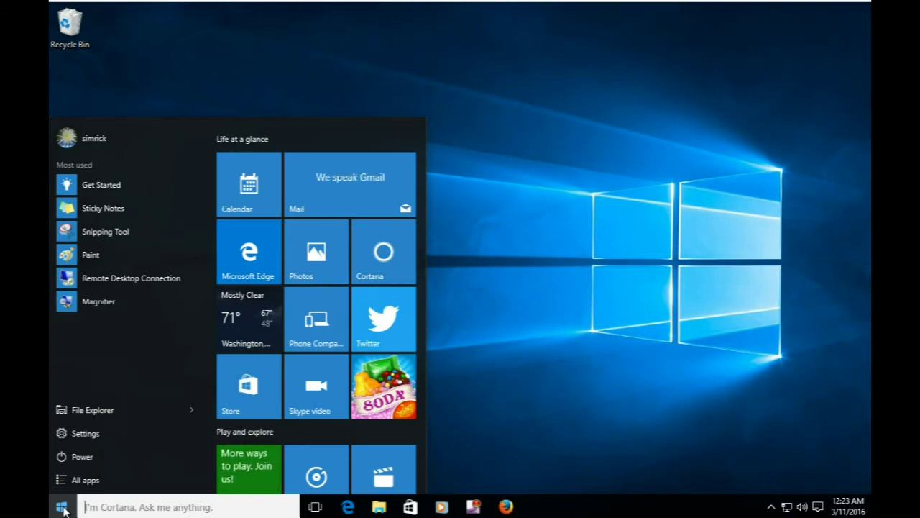
click(63, 507)
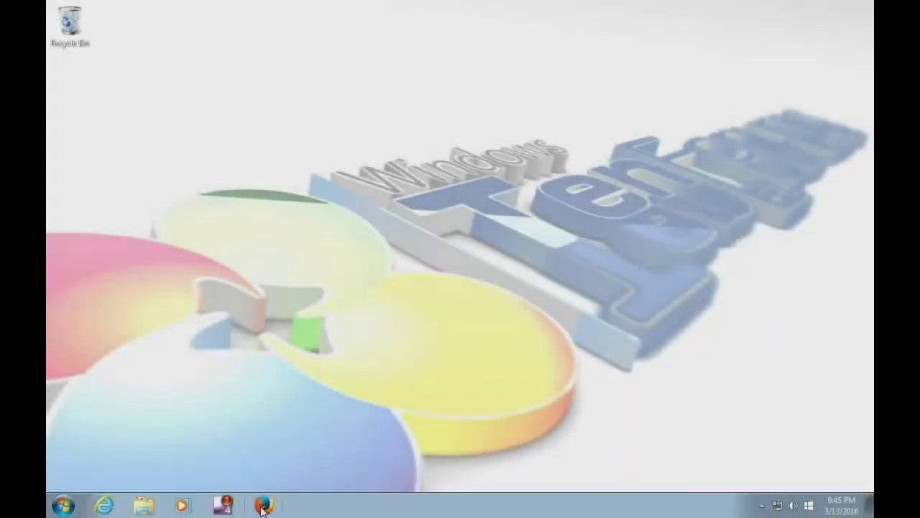
- Switch to Firefox, open the bookmarked W10 Upgrade tutorial and go to step 7 on upgrading with an ISO file
click(262, 506)
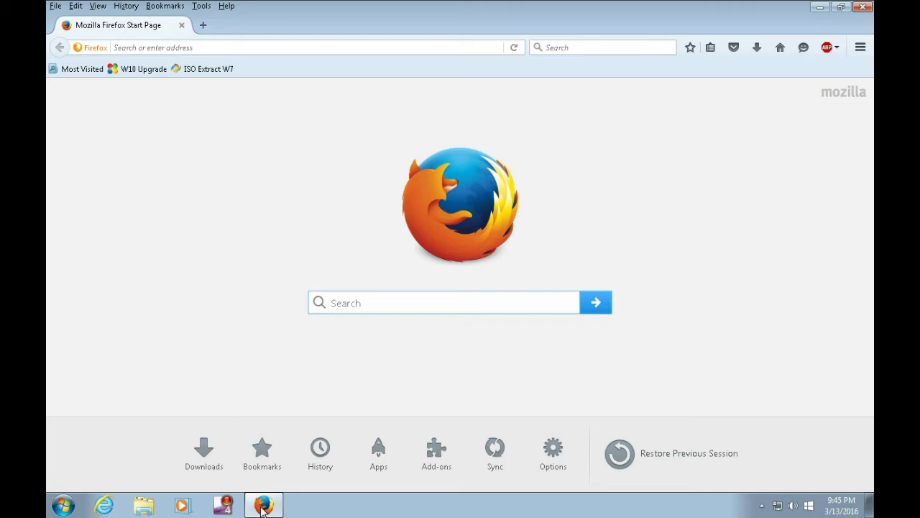
click(144, 75)
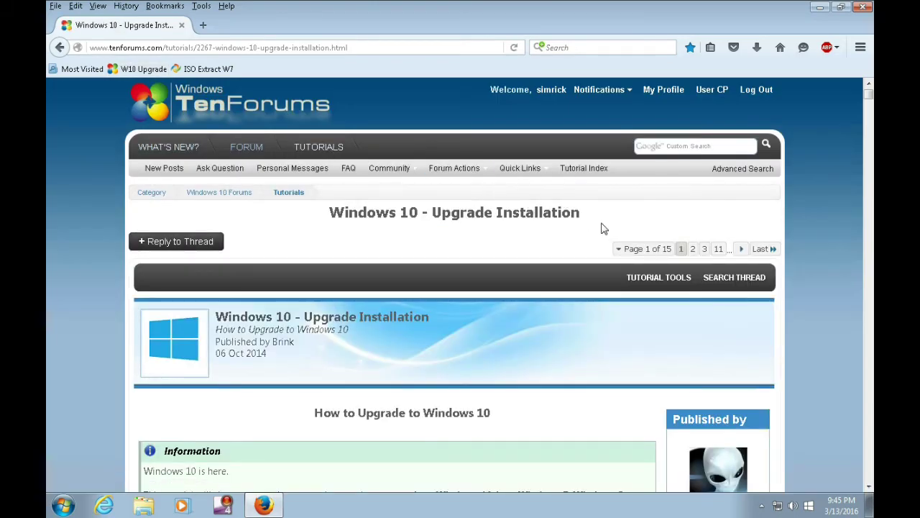
scroll(597, 234, down, 8)
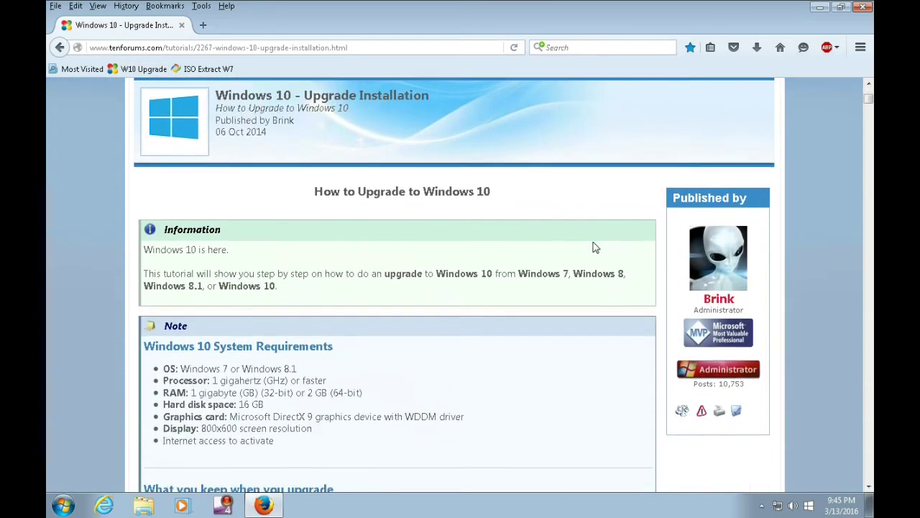
scroll(594, 250, down, 13)
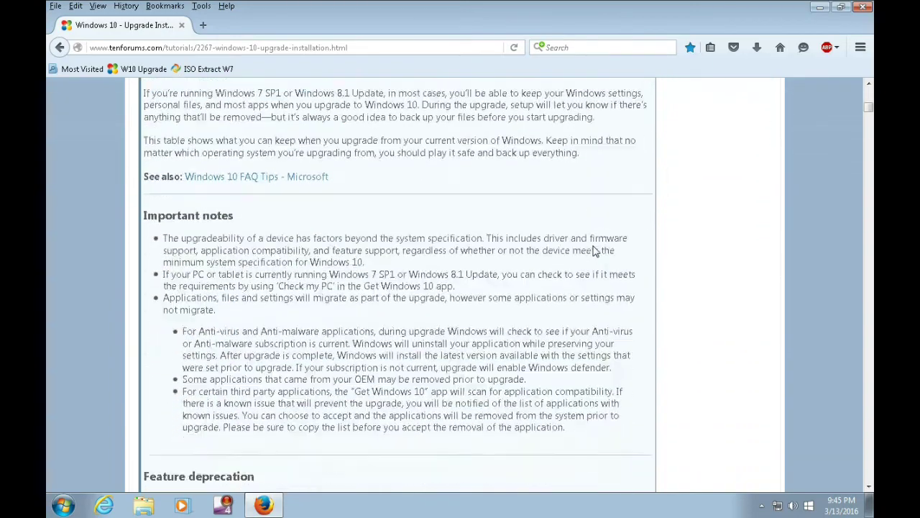
scroll(594, 250, down, 15)
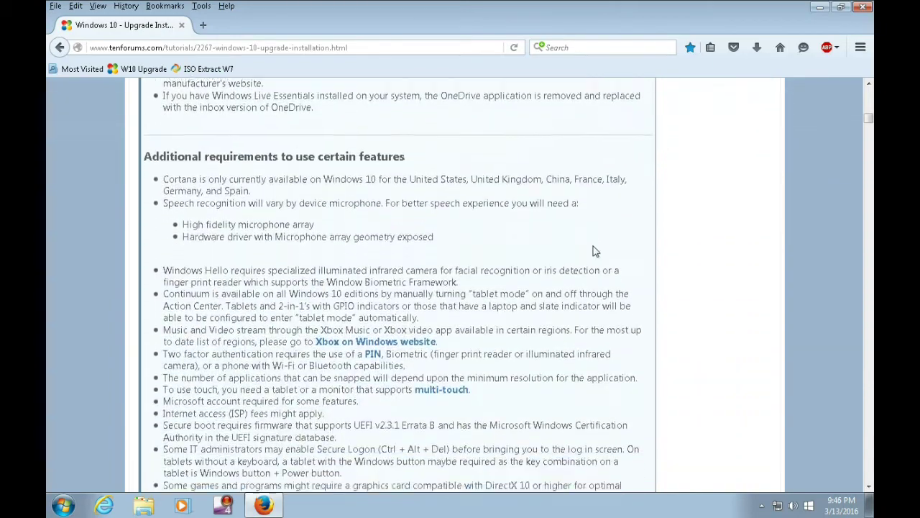
scroll(594, 251, down, 11)
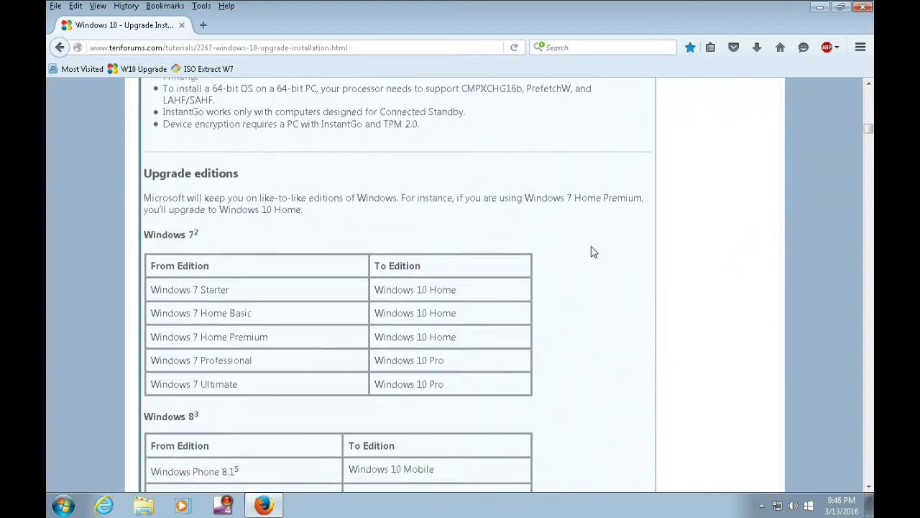
scroll(594, 252, down, 17)
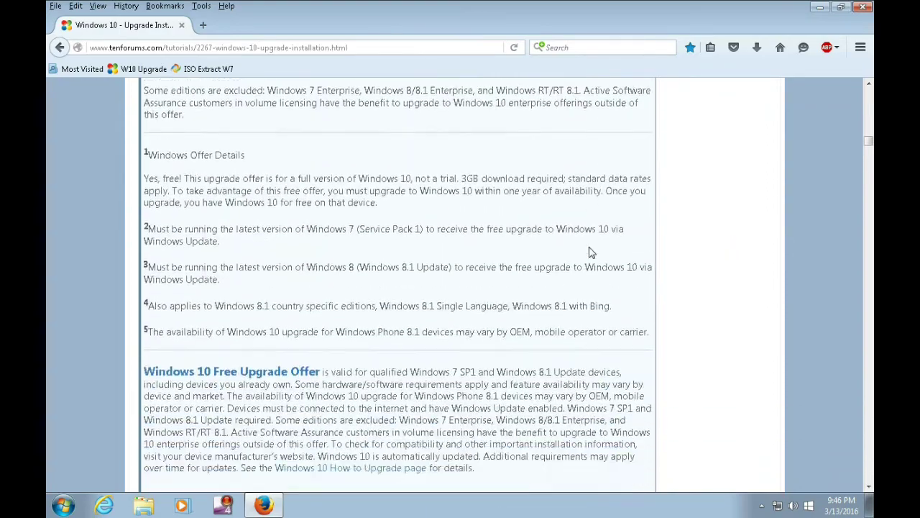
scroll(590, 251, down, 13)
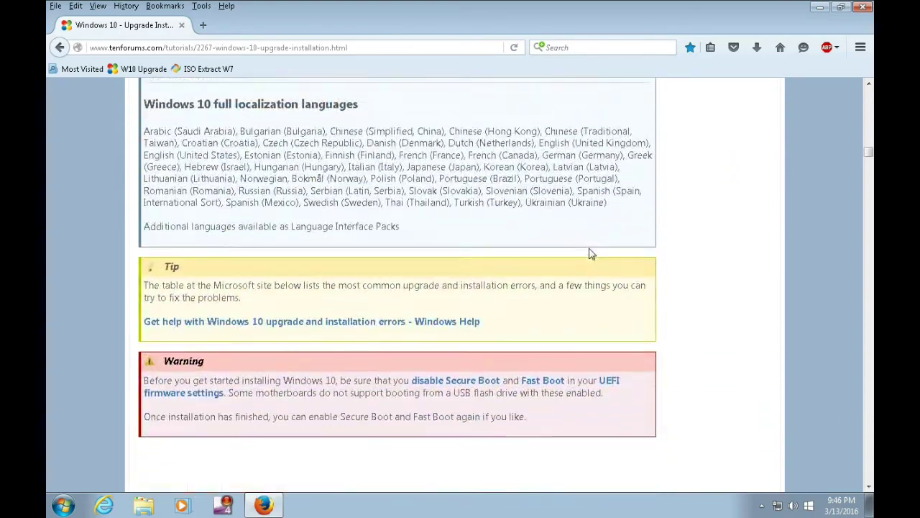
scroll(589, 254, down, 7)
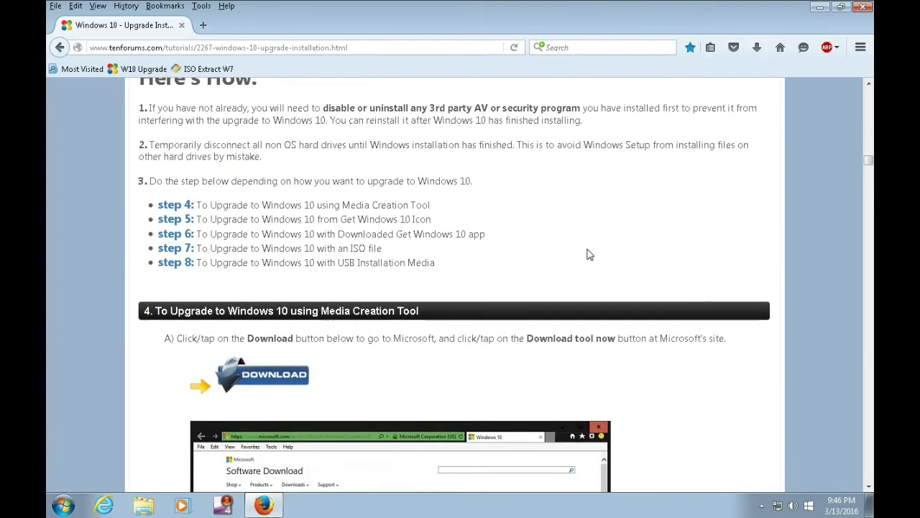
click(172, 252)
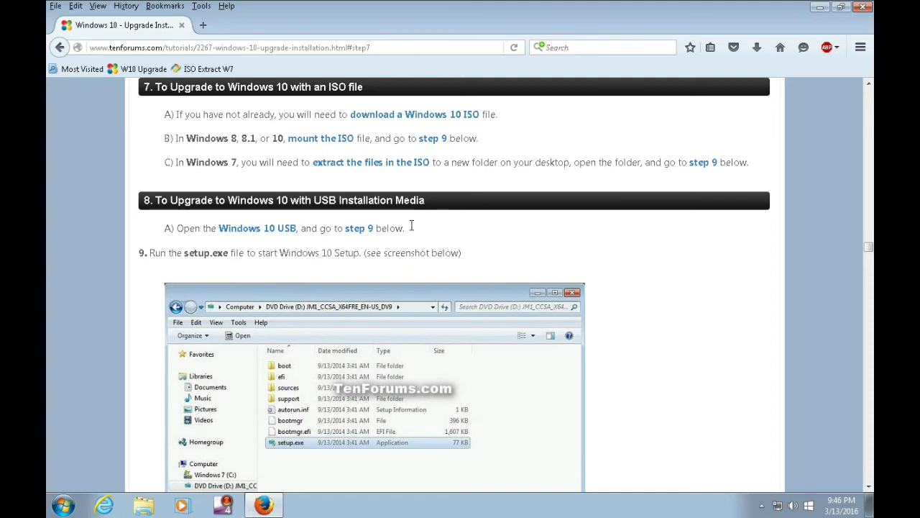
- Open the linked Windows 10 ISO download tutorial and follow Option One to Microsoft's Tech Bench download page
click(411, 120)
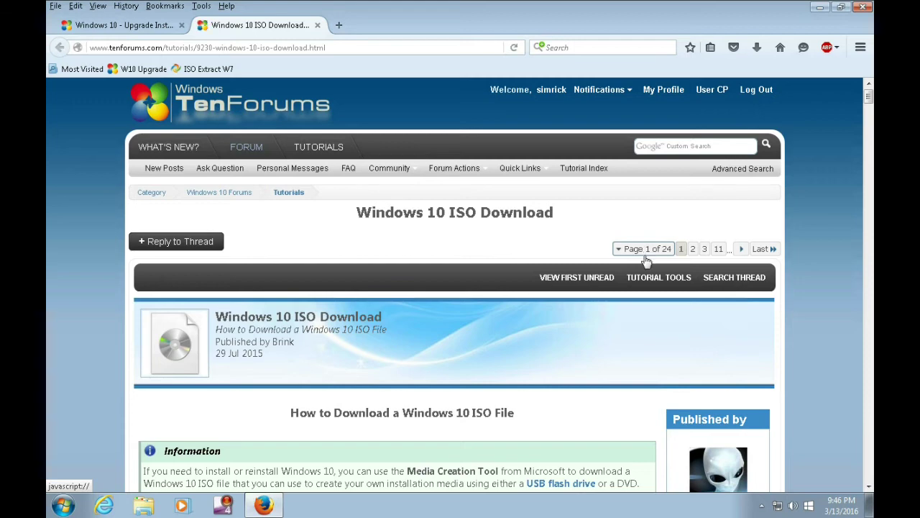
scroll(635, 319, down, 2)
scroll(635, 319, down, 6)
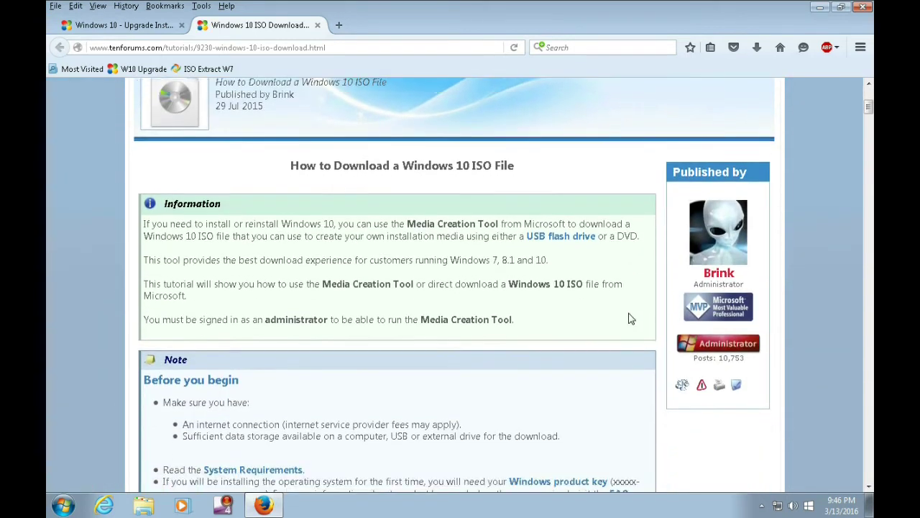
scroll(630, 318, down, 4)
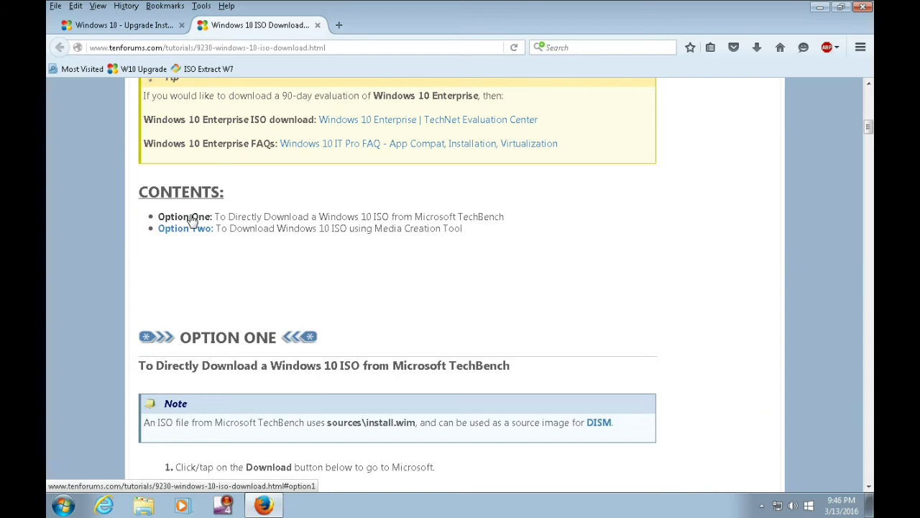
click(193, 220)
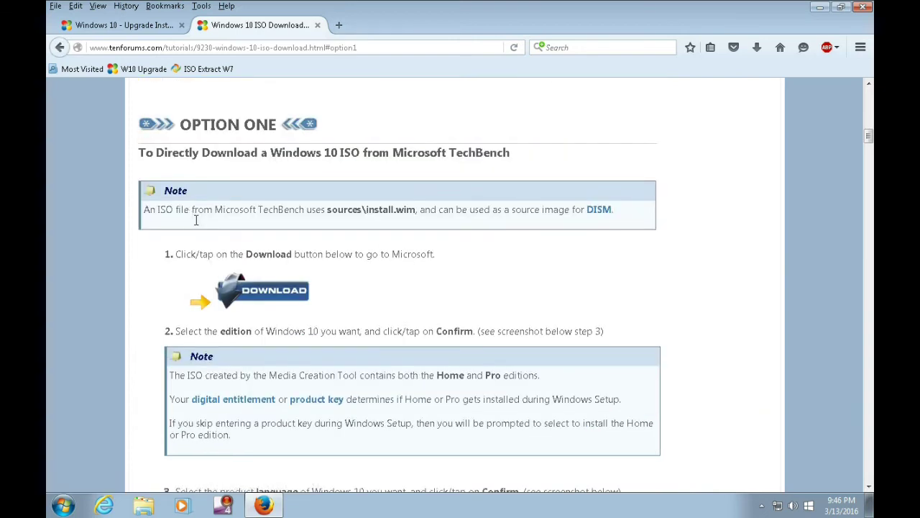
click(277, 290)
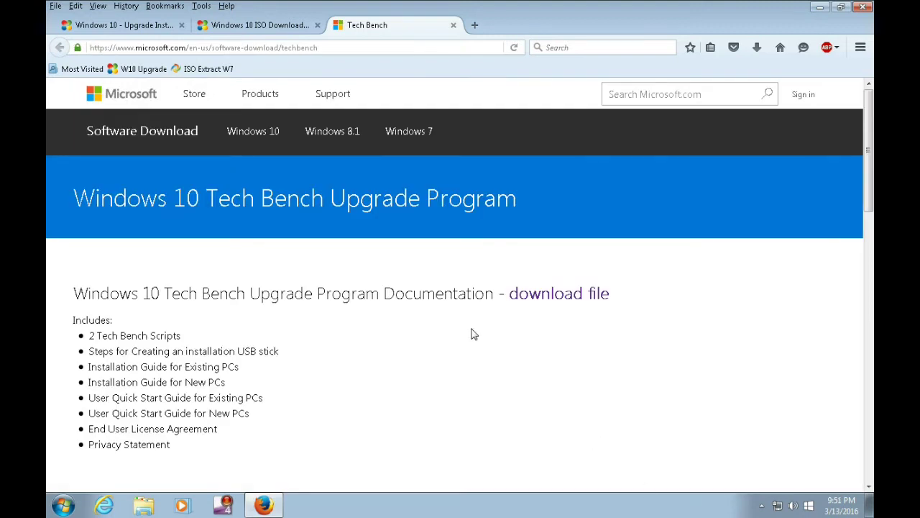
- Select Windows 10 as the edition on the Tech Bench page and confirm it
scroll(448, 333, down, 8)
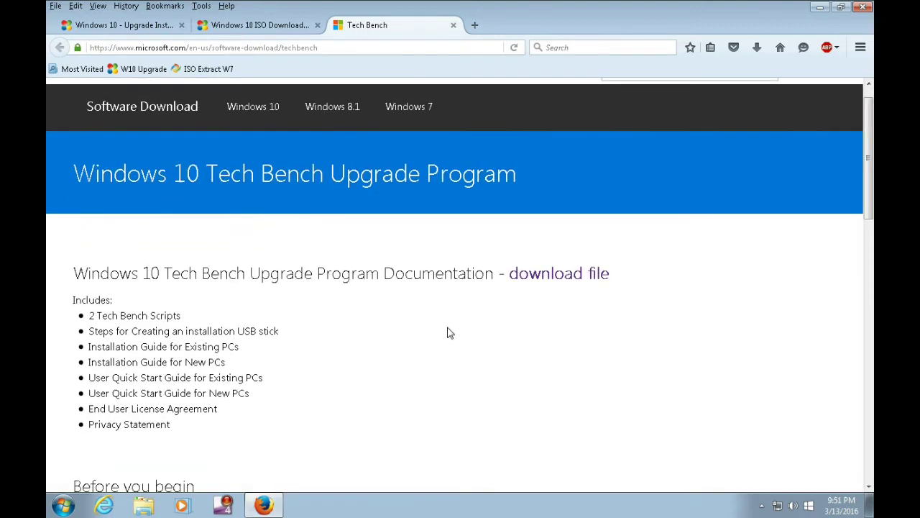
scroll(448, 332, down, 2)
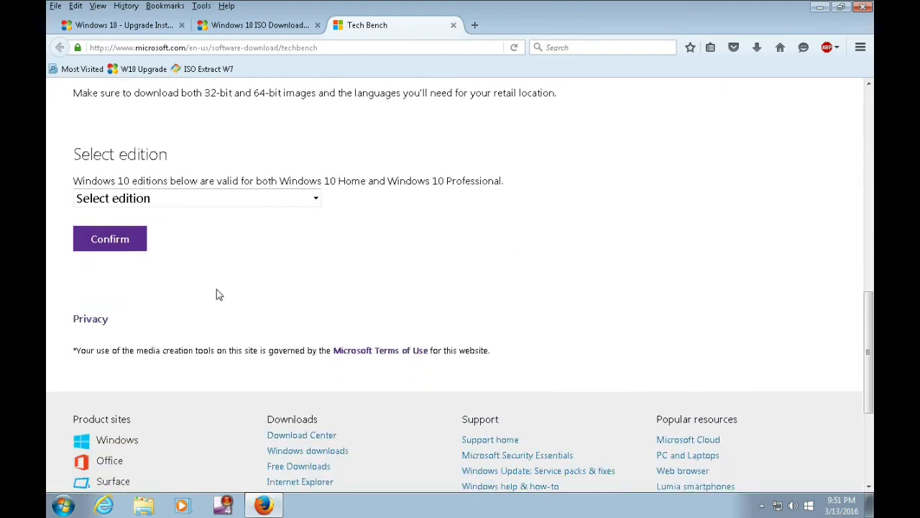
click(315, 193)
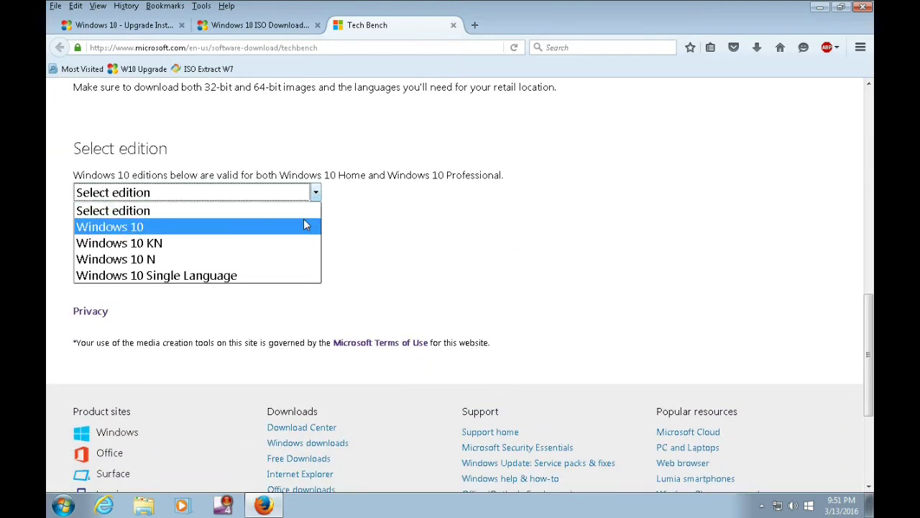
click(303, 225)
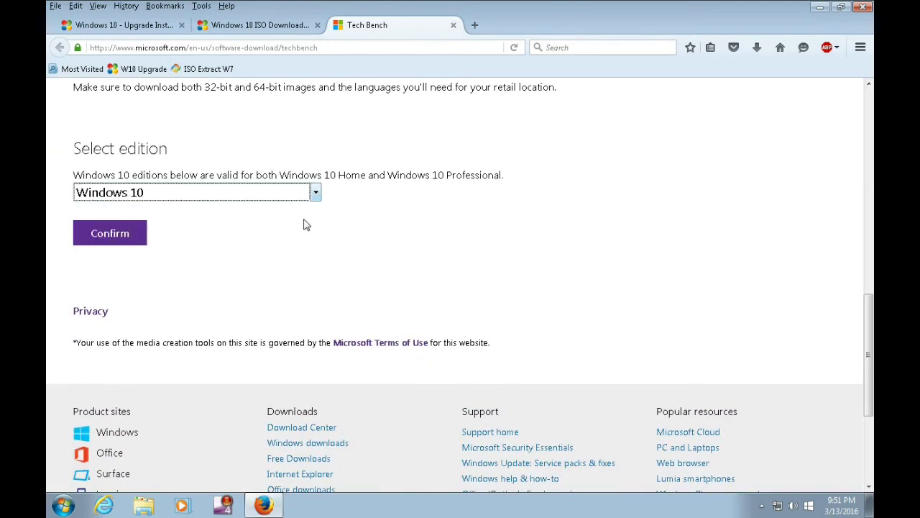
click(109, 233)
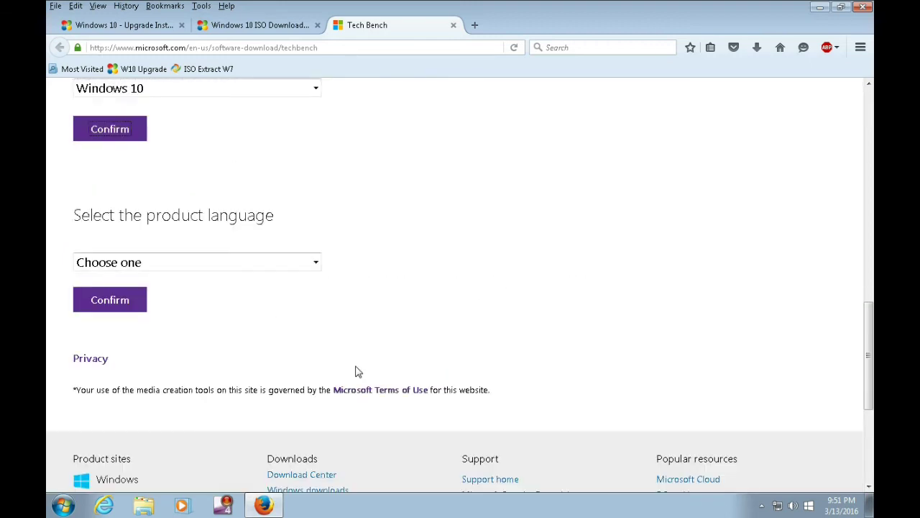
- Choose English as the product language and confirm it
click(316, 264)
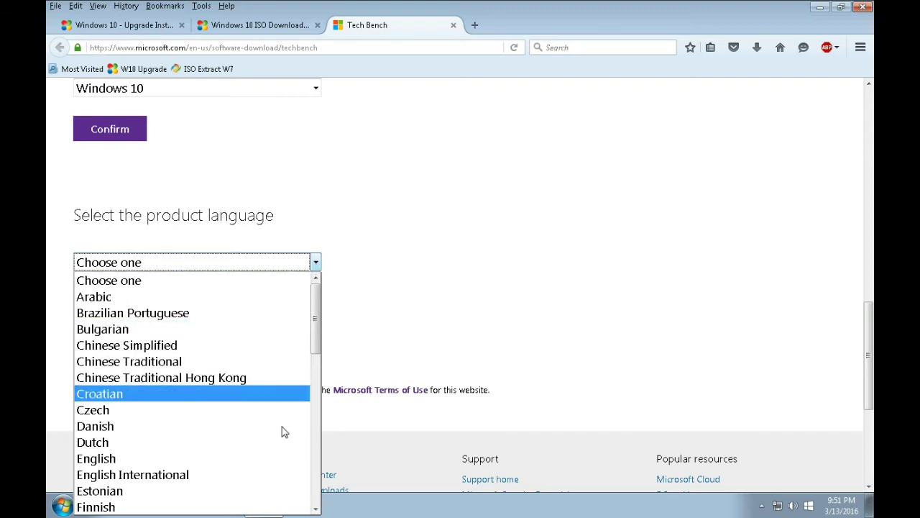
click(279, 468)
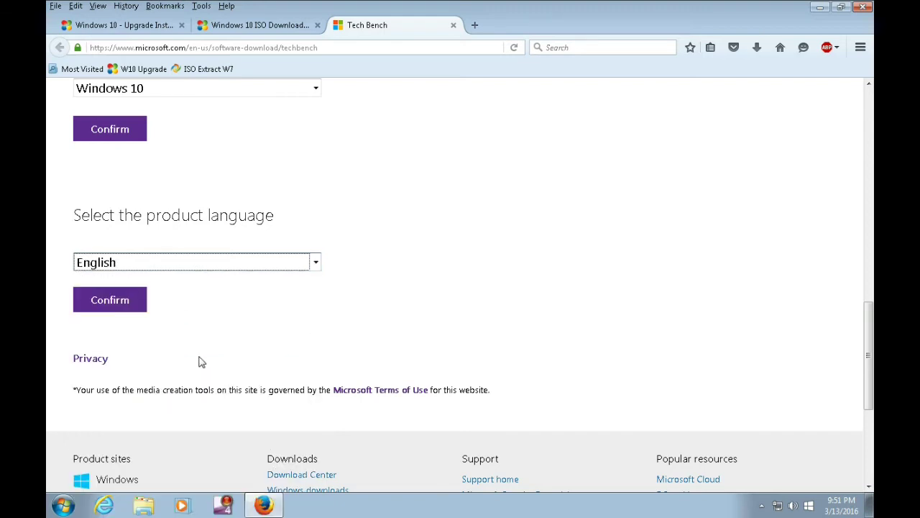
click(130, 308)
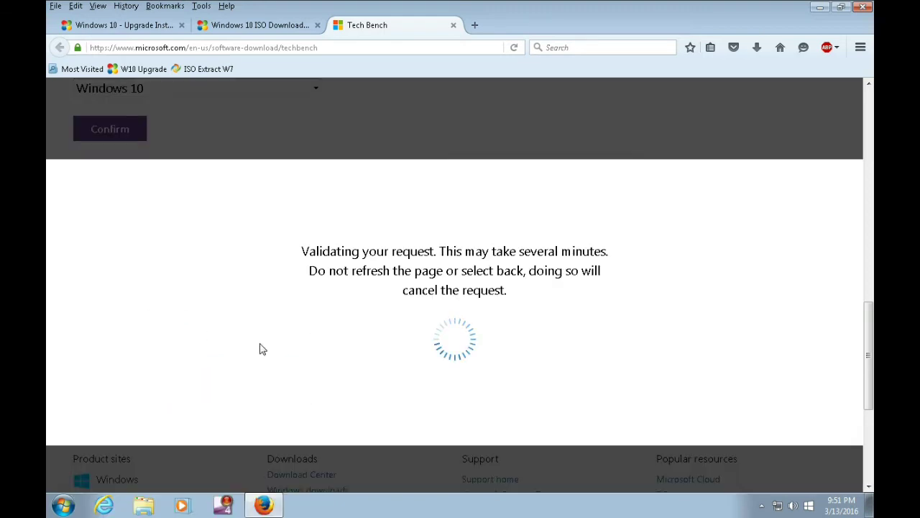
- Download the 64-bit Windows 10 English ISO, Win10_1511_1_English_x64.iso, by saving the file
scroll(354, 369, up, 1)
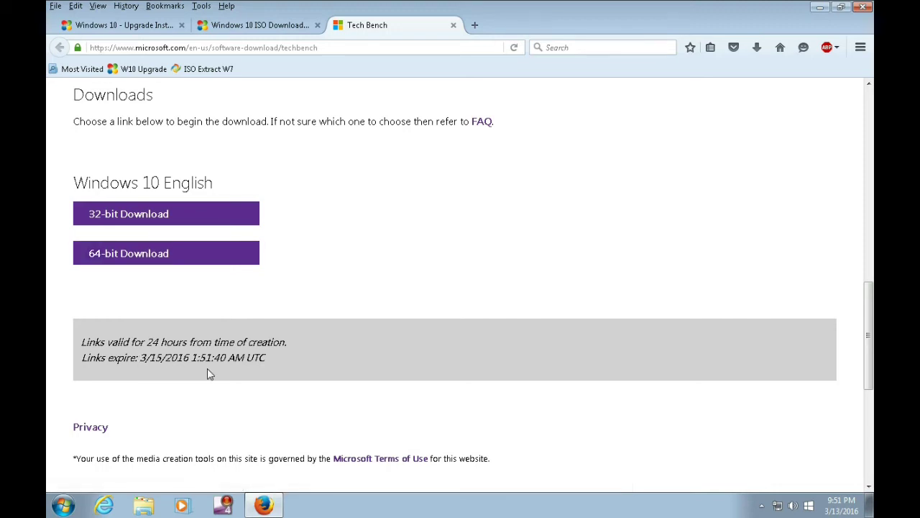
click(162, 257)
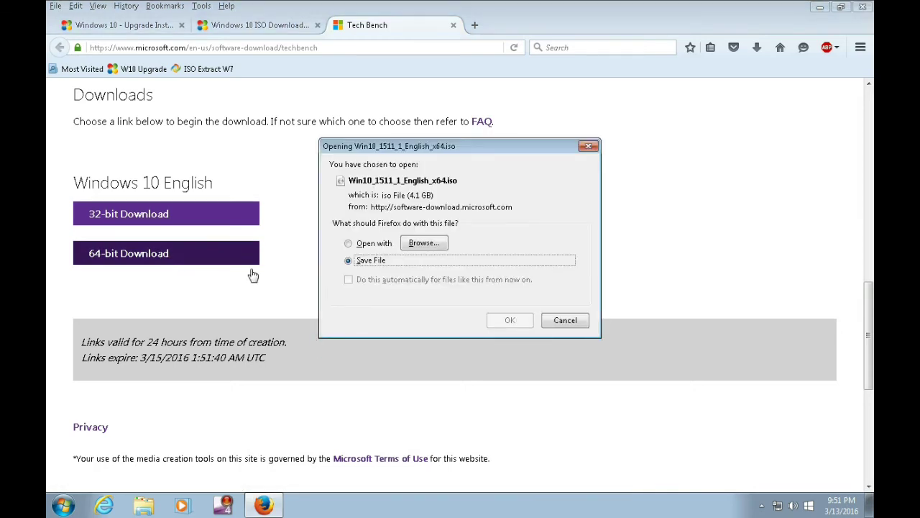
click(508, 321)
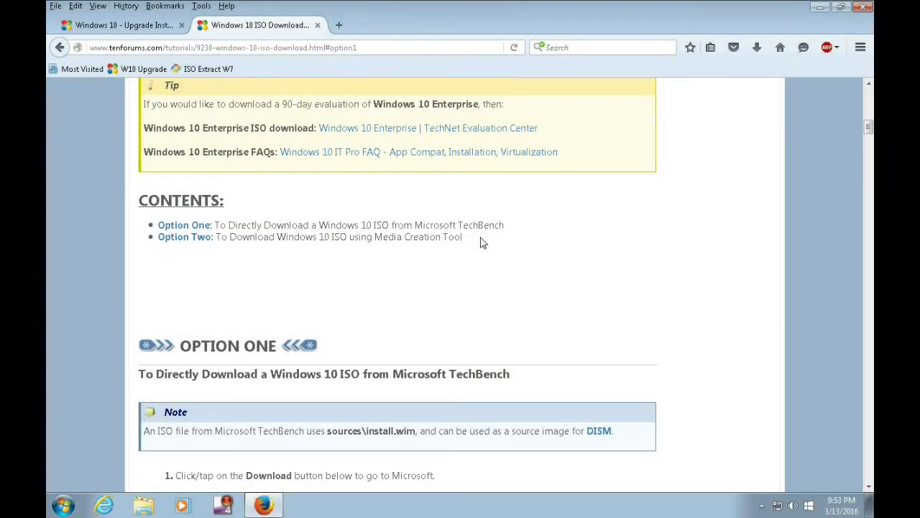
- Go to Option Two of the ISO download tutorial and open Microsoft's Windows 10 download page for the Media Creation Tool
click(185, 240)
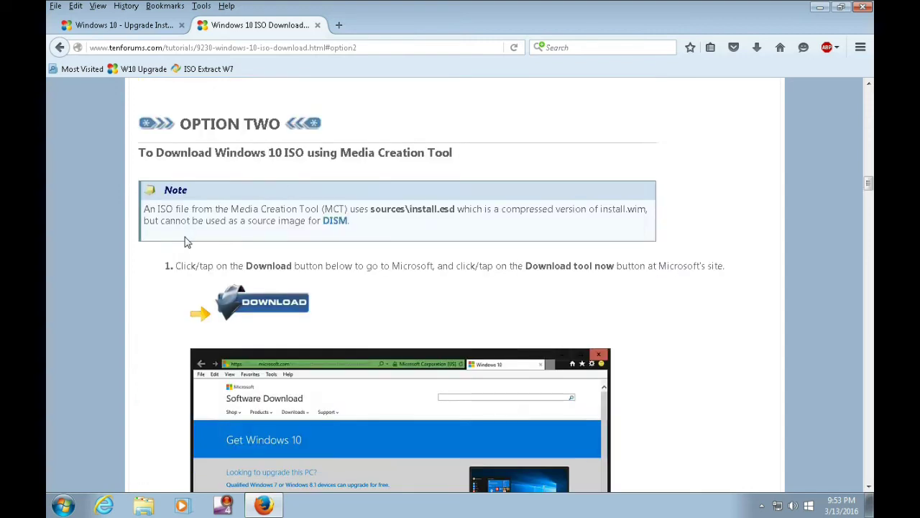
click(267, 308)
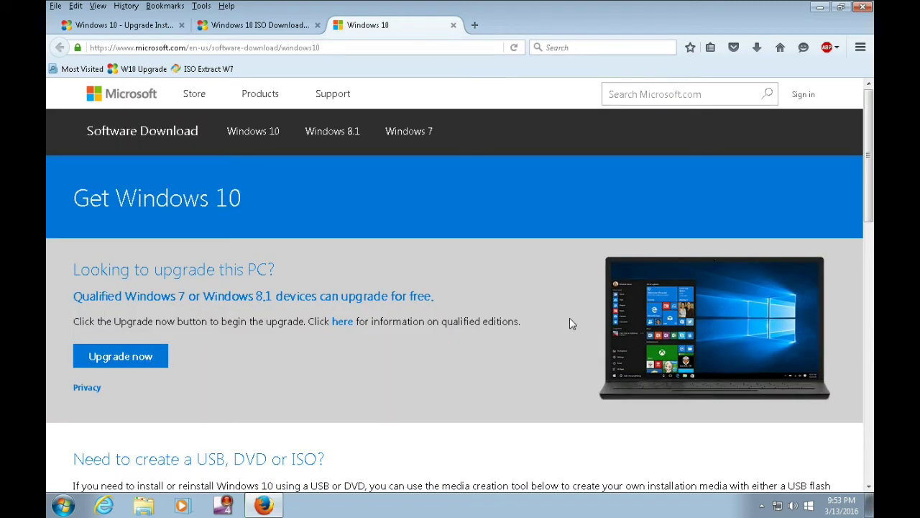
- Download the Media Creation Tool from Microsoft's Windows 10 page by saving MediaCreationTool.exe
scroll(569, 324, down, 5)
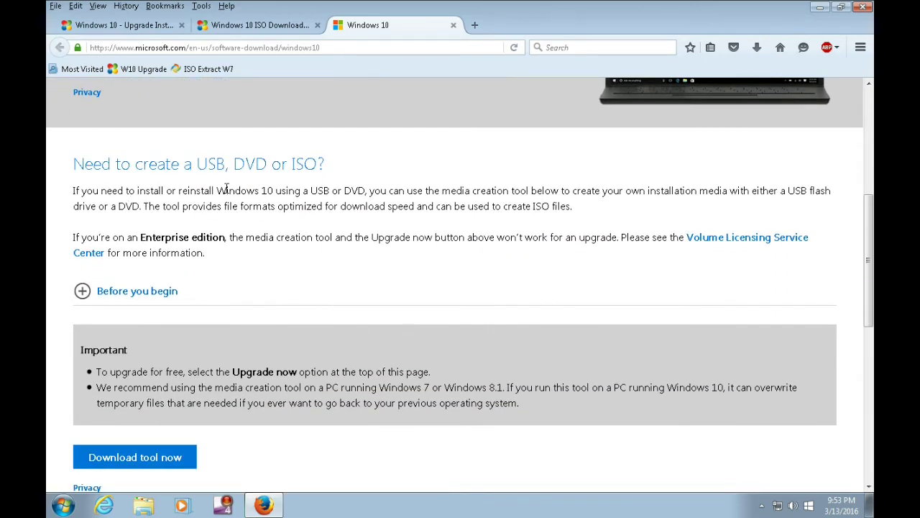
click(144, 464)
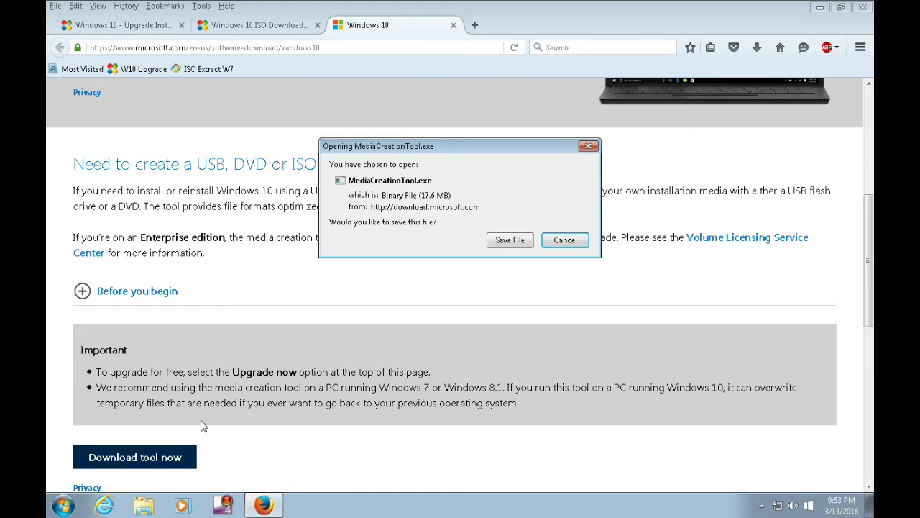
click(510, 240)
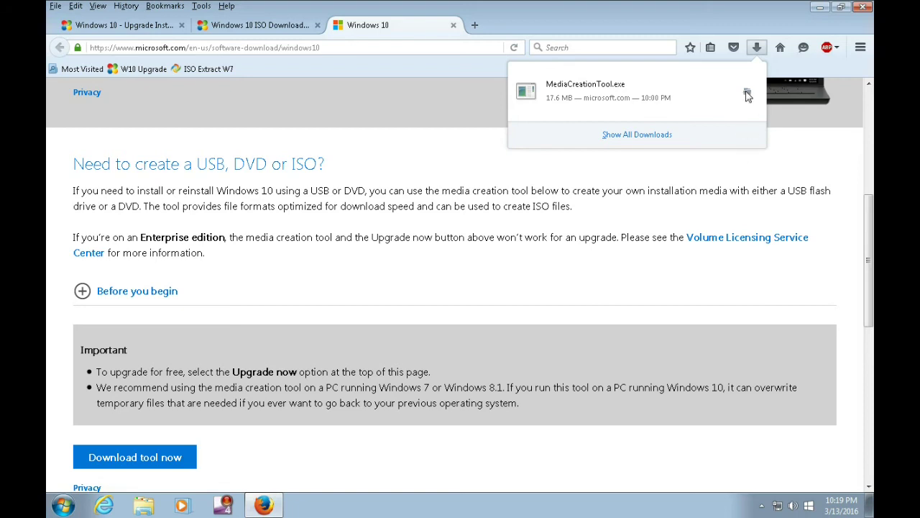
- Open the folder containing the downloaded MediaCreationTool and run it, allowing it through User Account Control
click(748, 94)
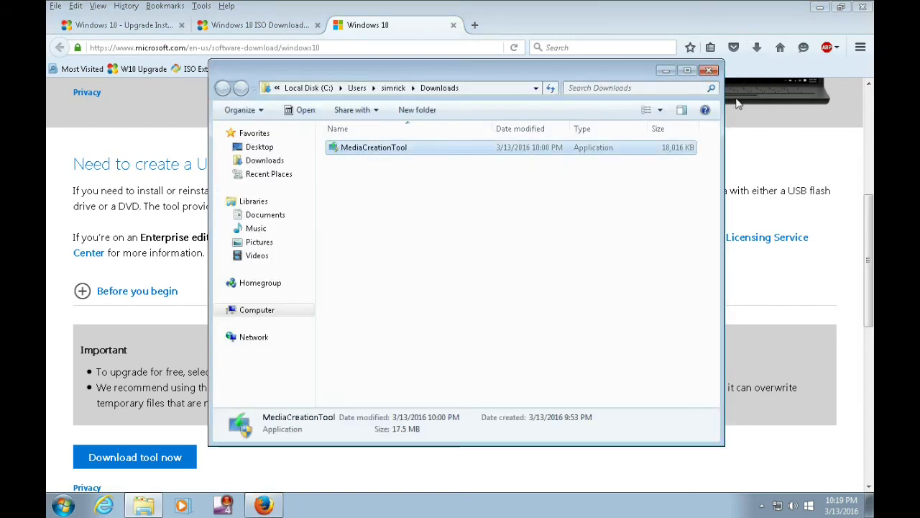
double_click(336, 149)
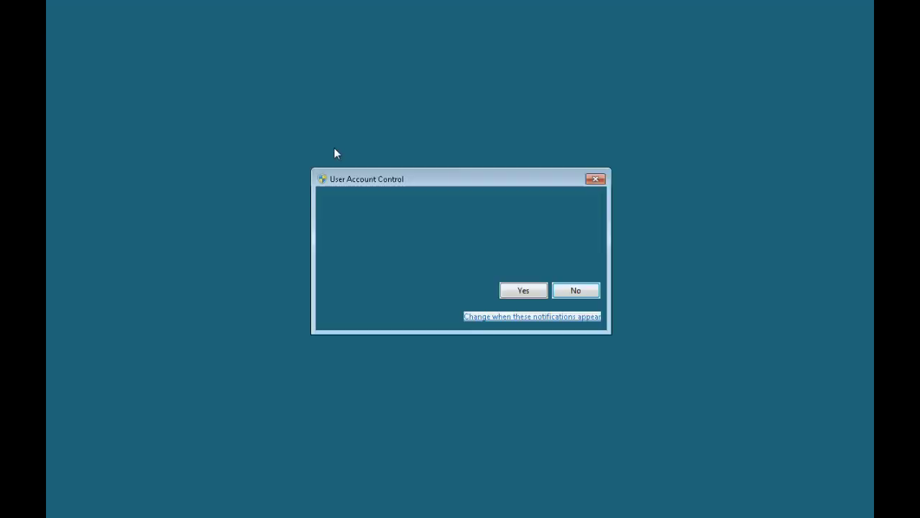
click(528, 296)
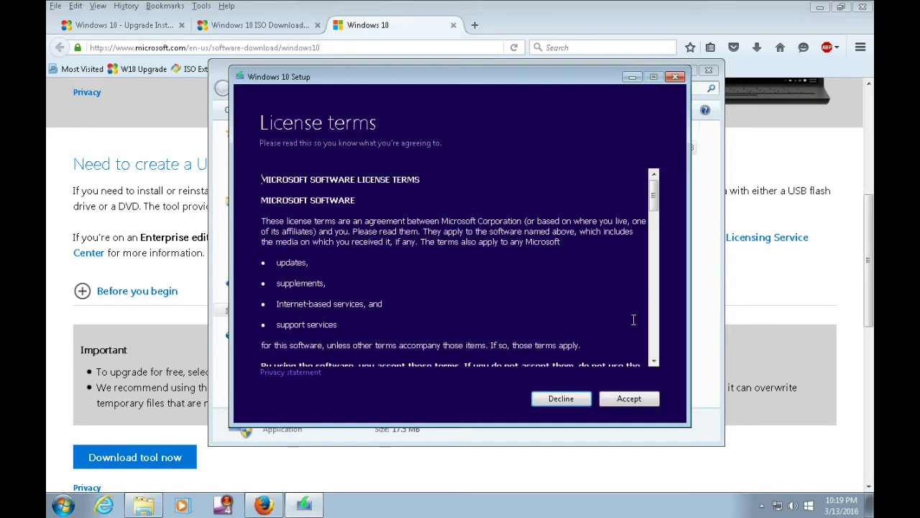
- Accept the Windows 10 Setup license terms and choose to create installation media for another PC
drag(654, 193, 654, 358)
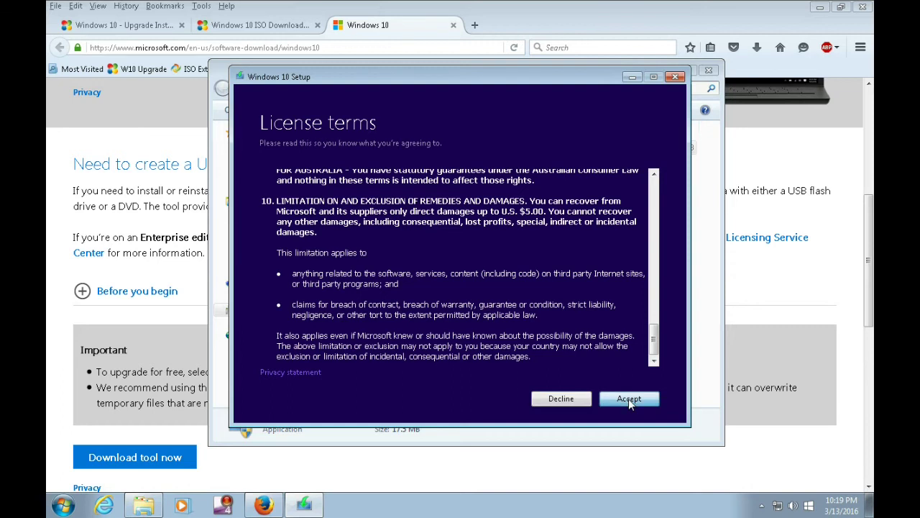
click(629, 400)
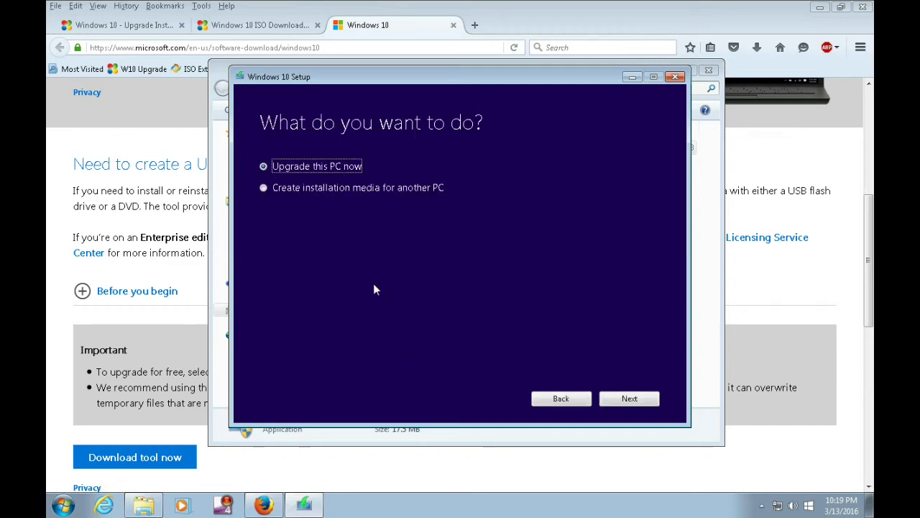
click(264, 189)
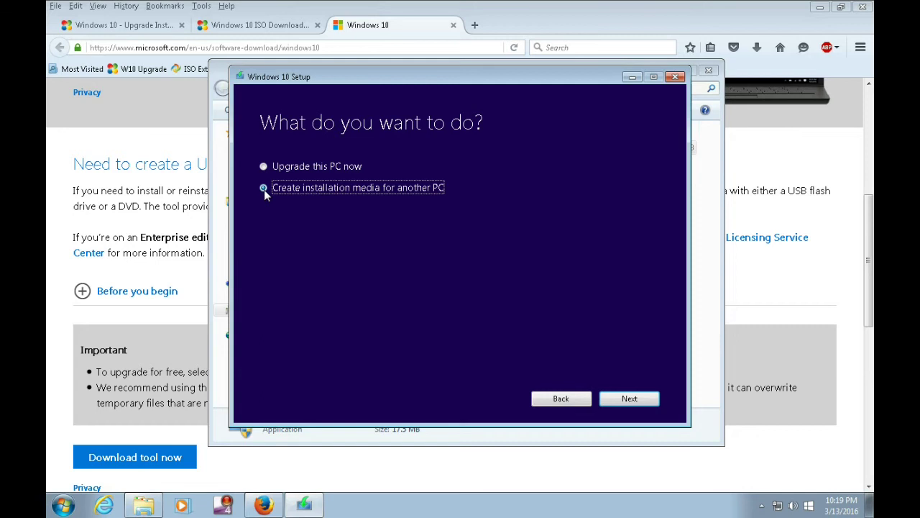
click(631, 400)
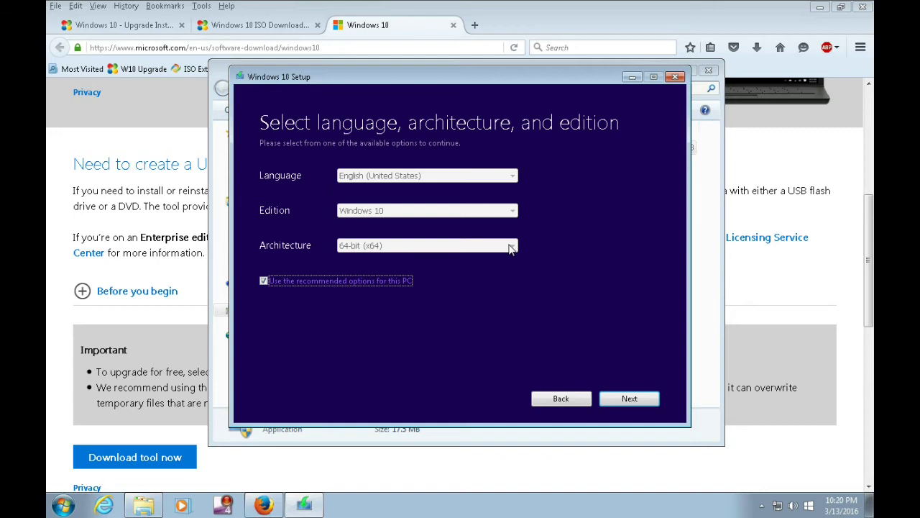
- Turn off the recommended options, check the edition, architecture and language choices, and continue with English (United States), Windows 10, 64-bit (x64)
click(268, 287)
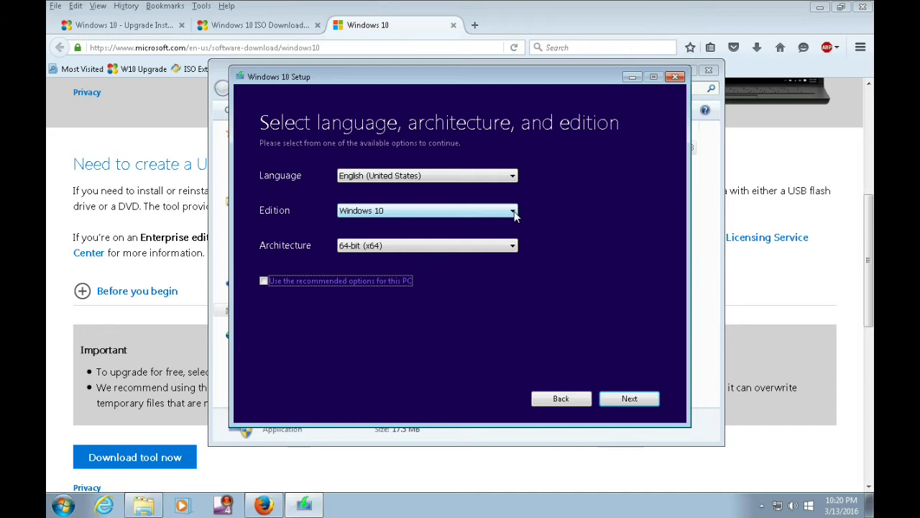
click(514, 211)
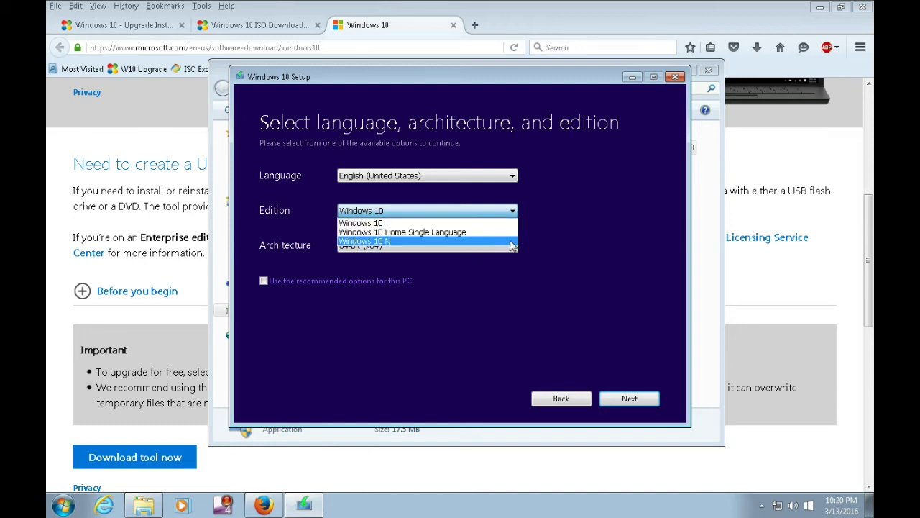
click(556, 249)
click(513, 246)
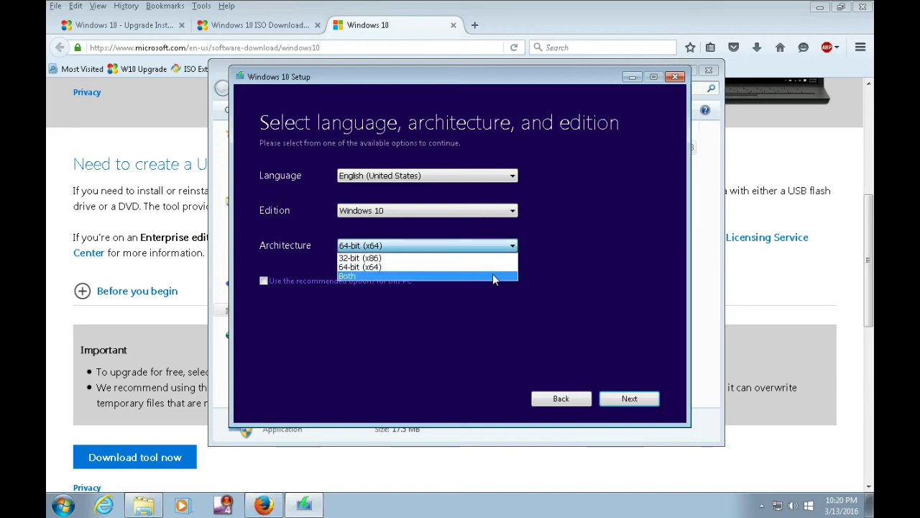
click(546, 259)
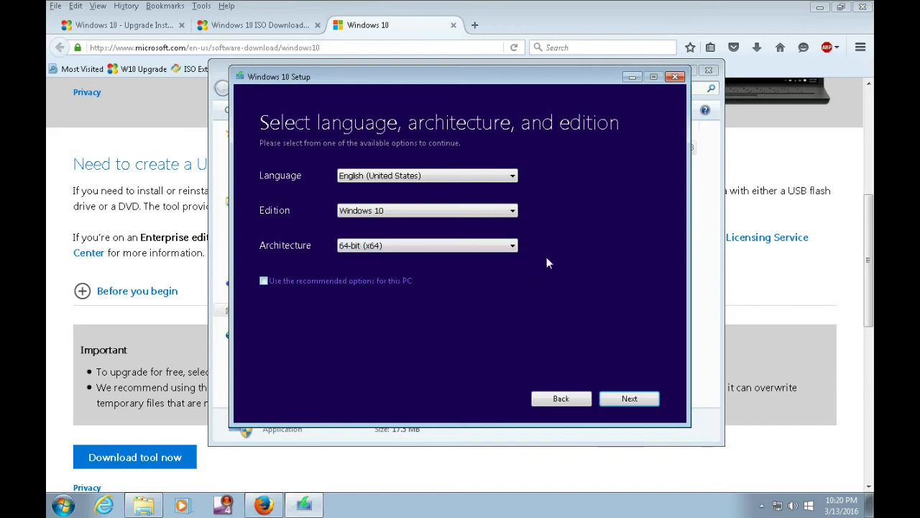
click(514, 176)
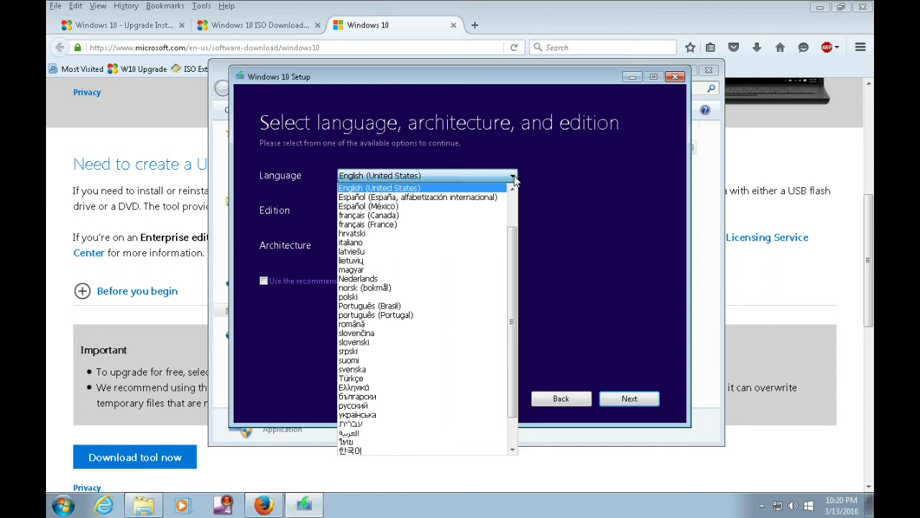
click(562, 224)
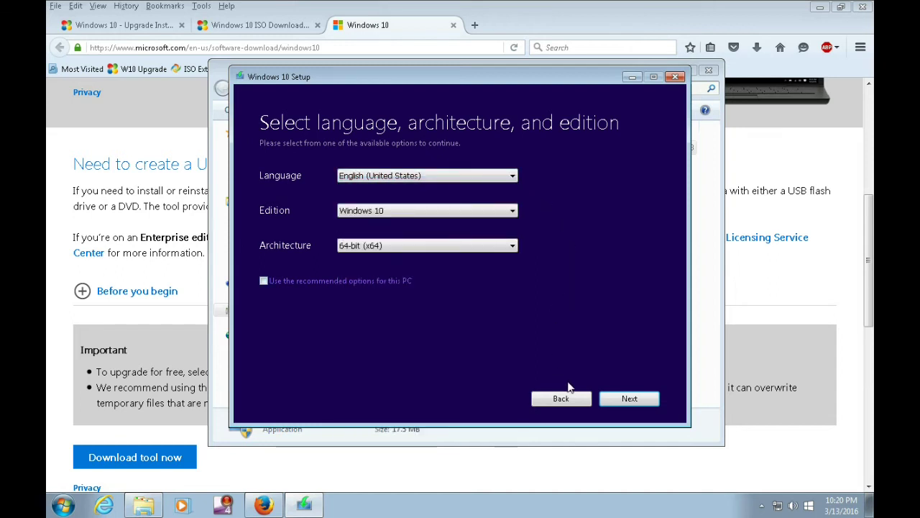
click(628, 400)
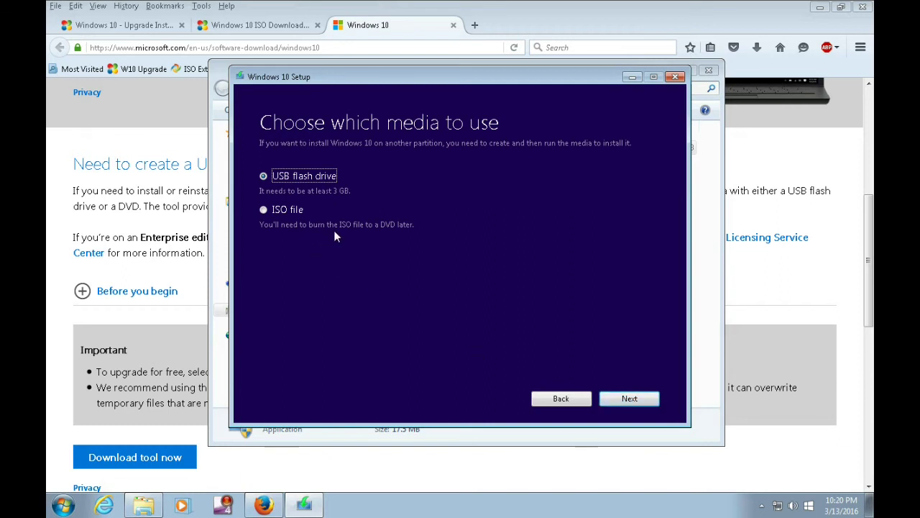
- Choose ISO file as the media type and save it to the Desktop as Windows
click(264, 210)
click(630, 400)
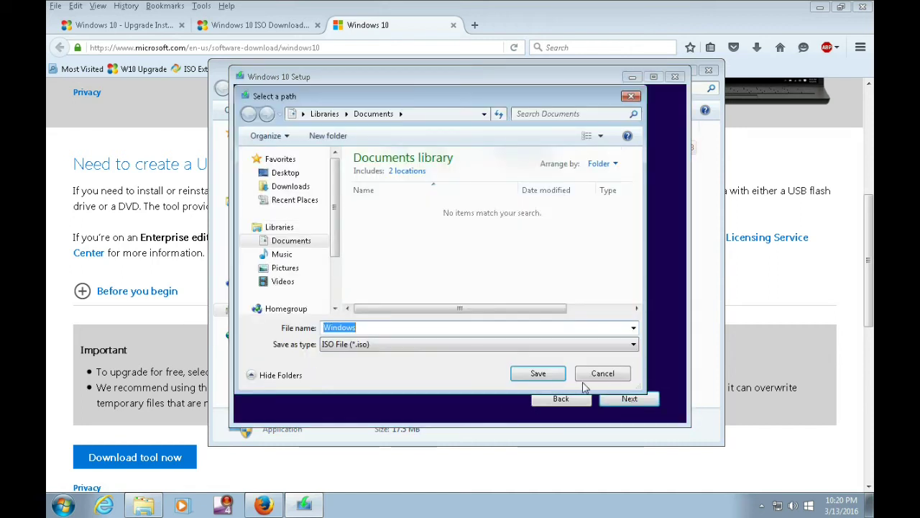
click(306, 177)
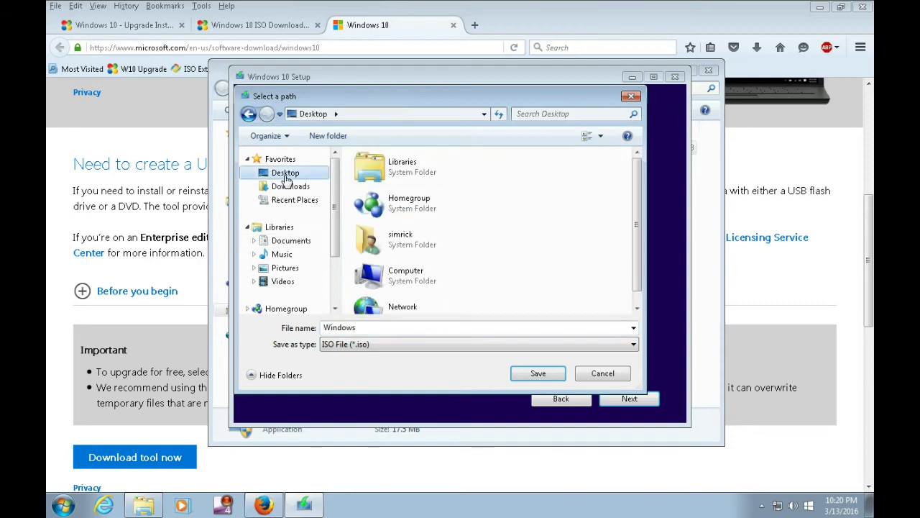
click(535, 374)
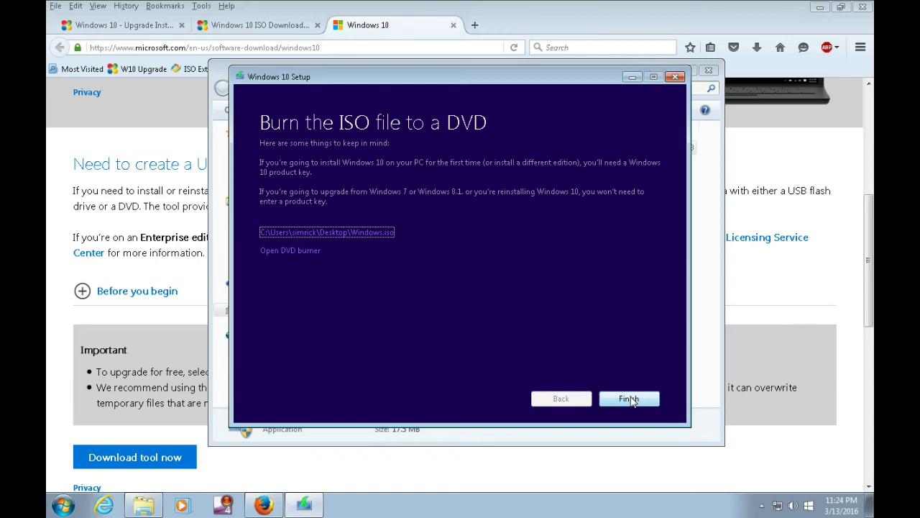
- Finish Windows 10 Setup, clear the Downloads folder and browser off the screen, and select the Windows ISO on the desktop
click(630, 400)
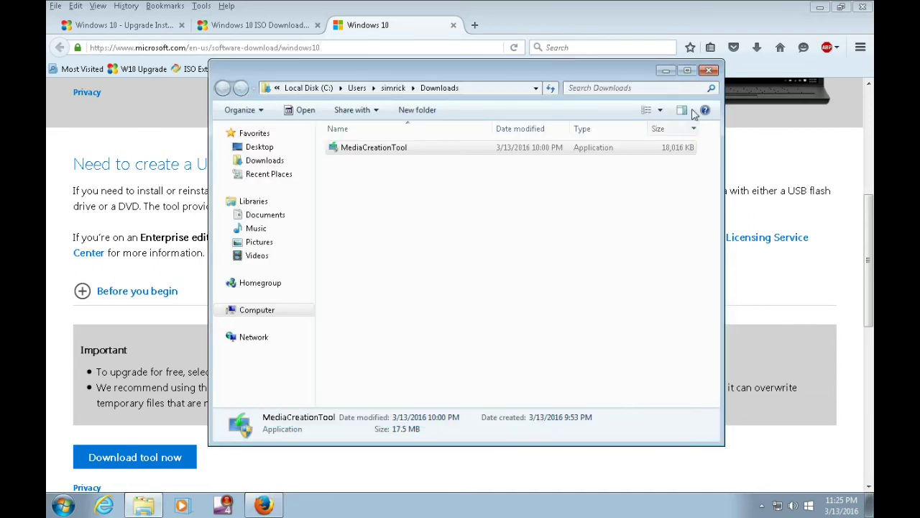
click(710, 74)
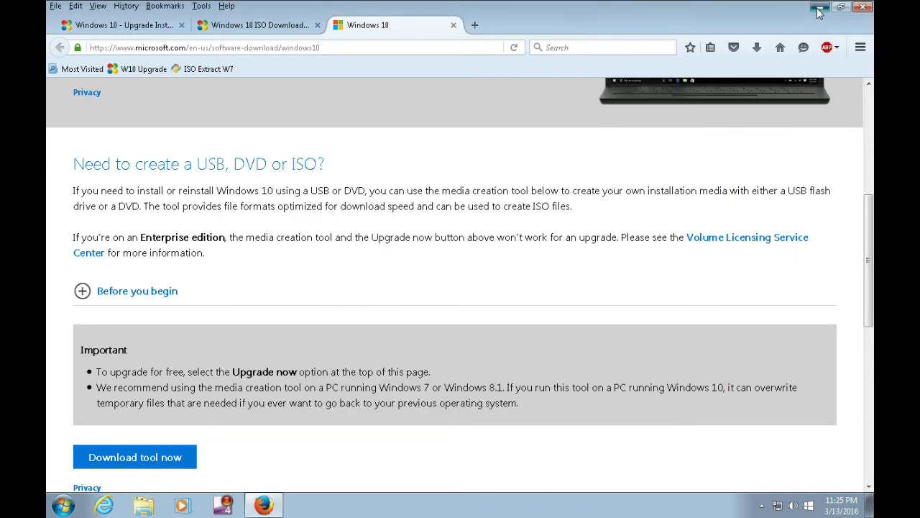
click(819, 9)
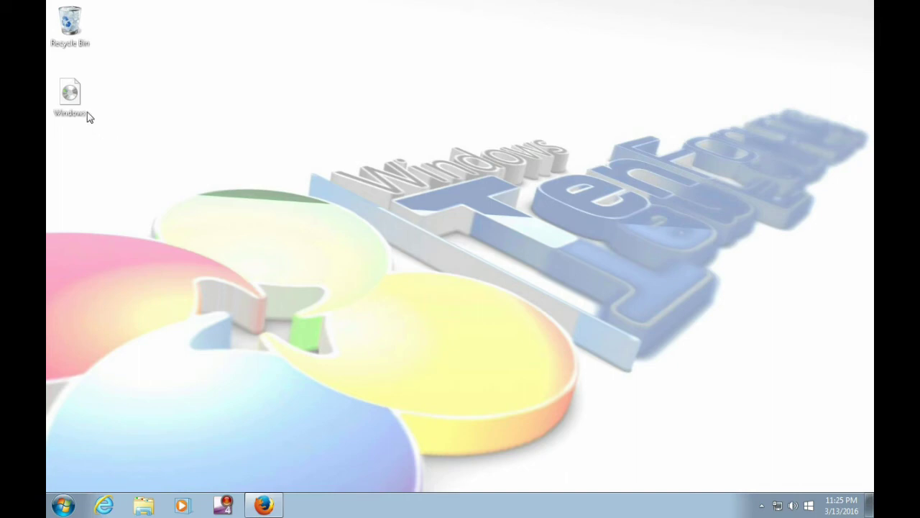
click(73, 91)
click(65, 104)
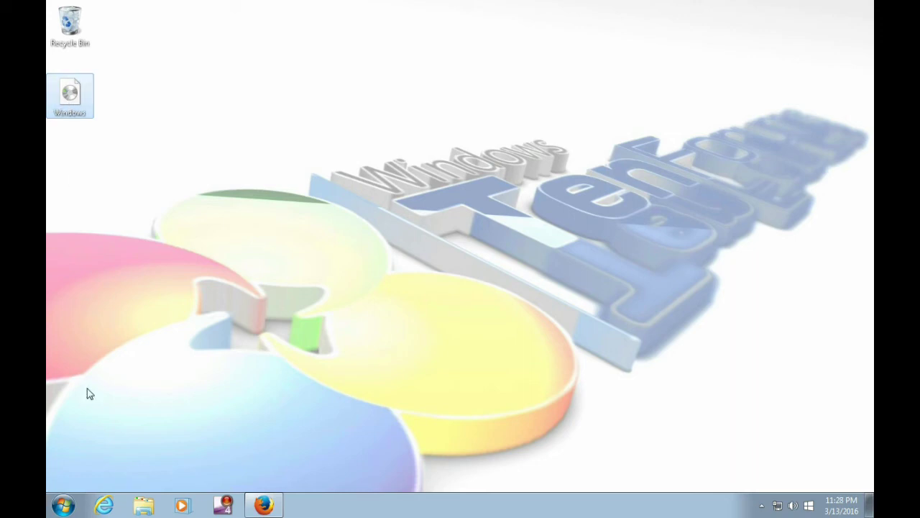
- Launch 7-Zip File Manager from the installed programs
click(64, 508)
click(88, 447)
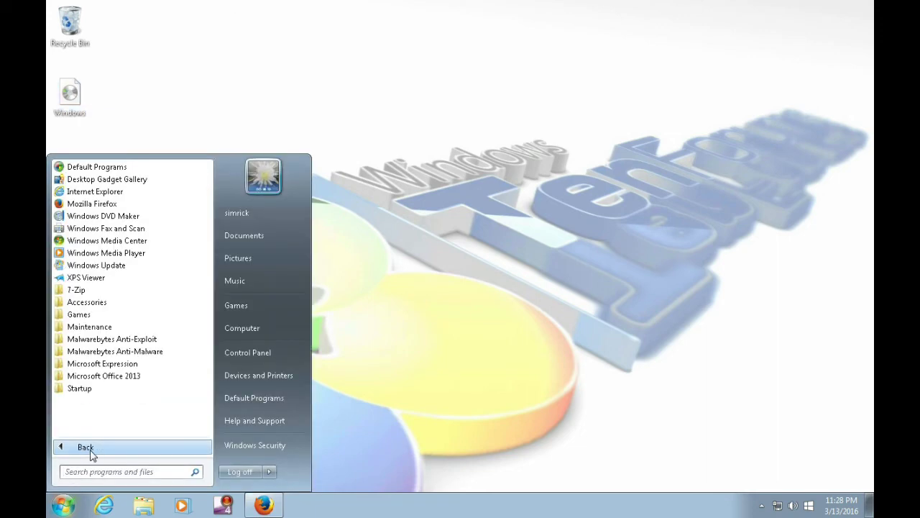
click(76, 290)
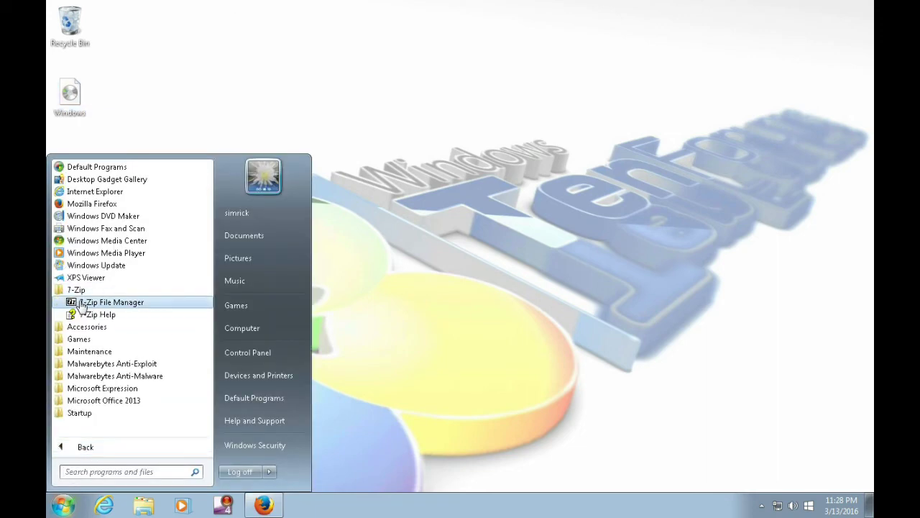
click(81, 303)
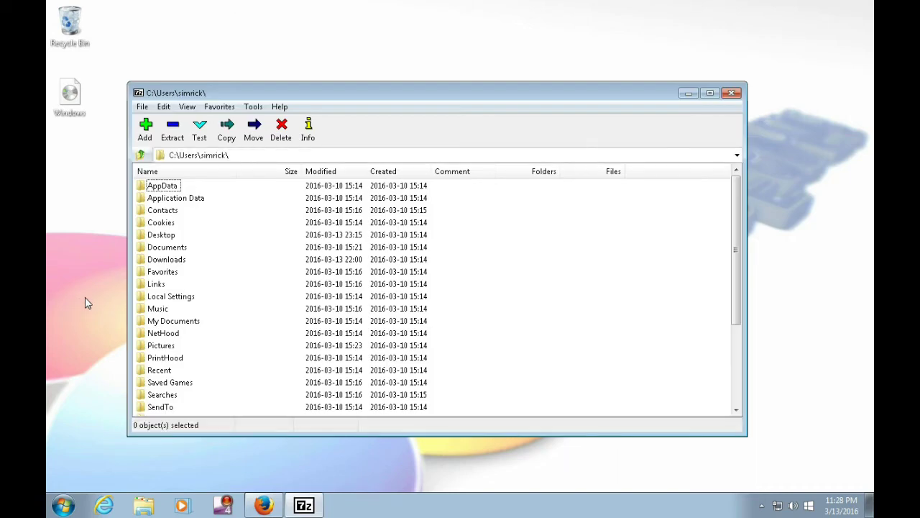
- Extract Windows.iso directly into the Desktop folder with 7-Zip's Extract Here, and close 7-Zip once extraction is done
double_click(143, 240)
click(159, 204)
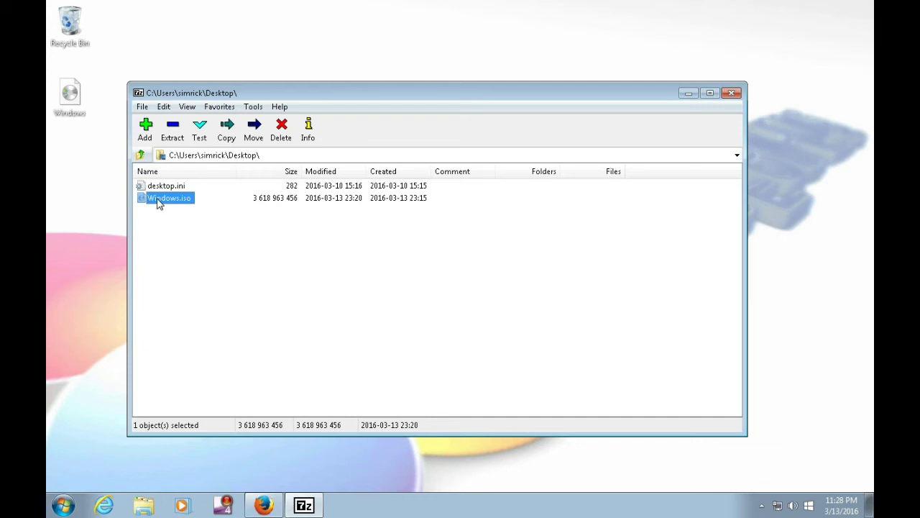
right_click(171, 202)
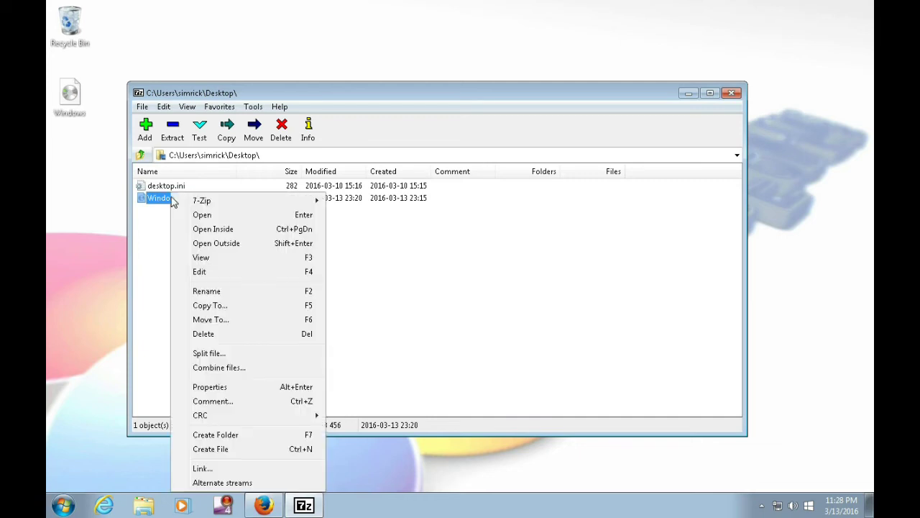
mouse_move(180, 202)
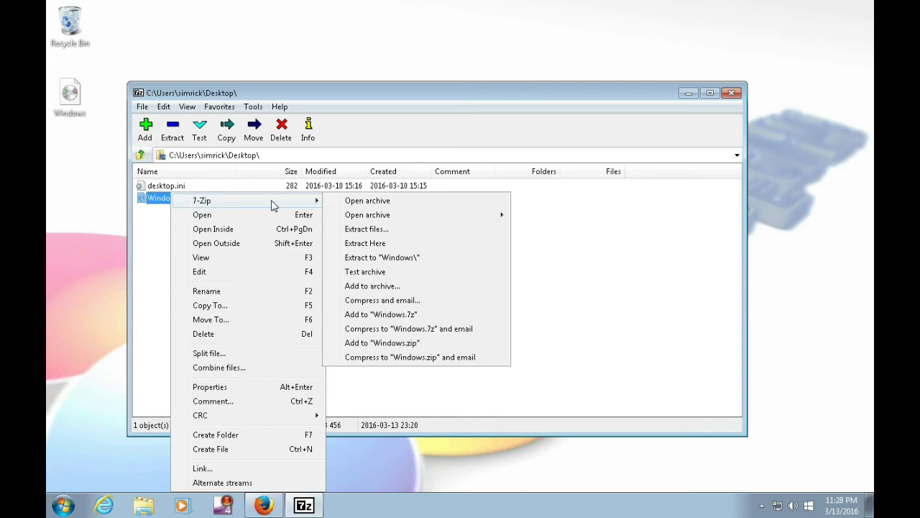
click(358, 244)
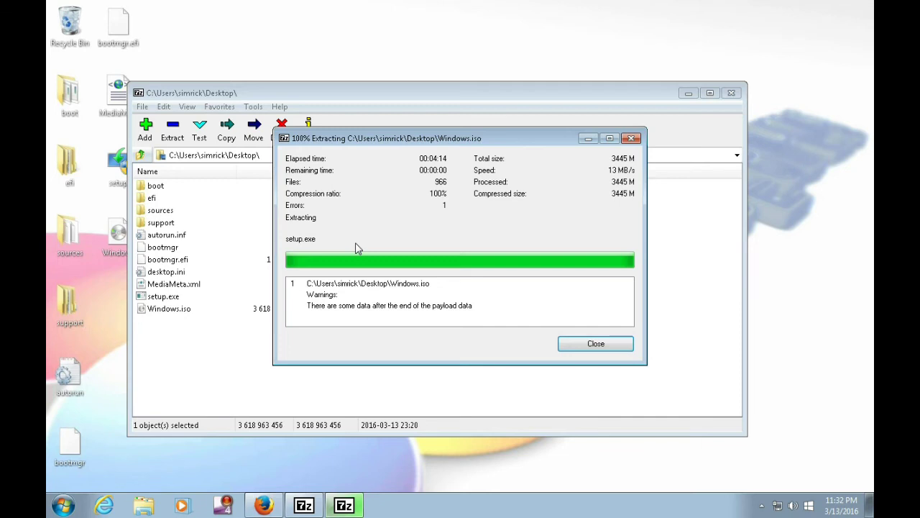
click(594, 343)
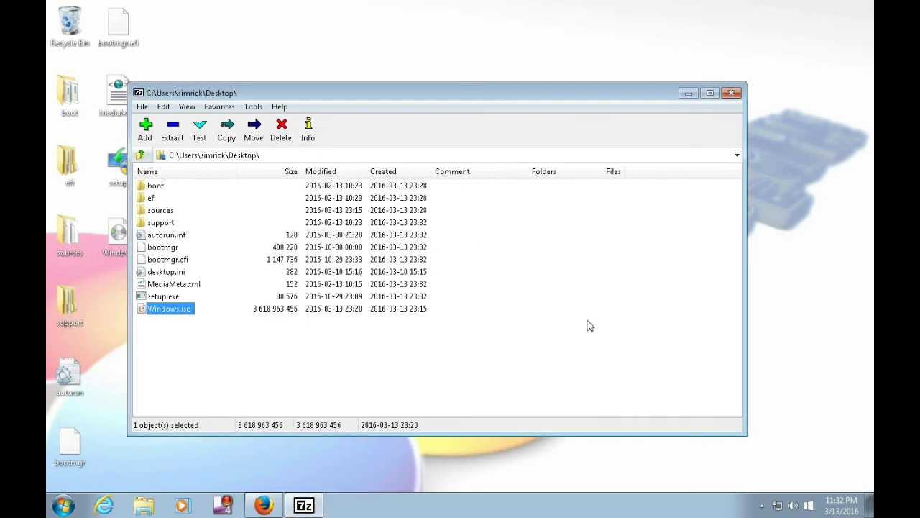
click(731, 93)
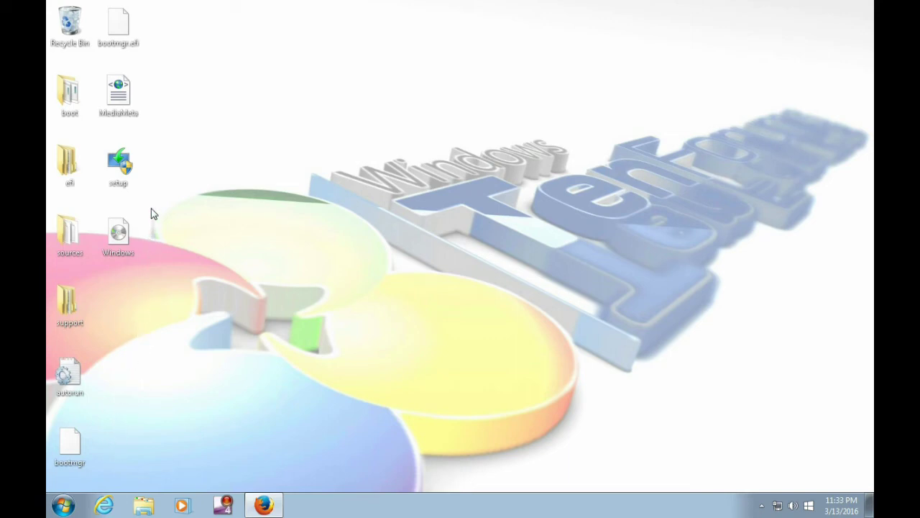
- Start Windows 10 installation from the extracted setup file on the desktop and use the Express settings
click(118, 164)
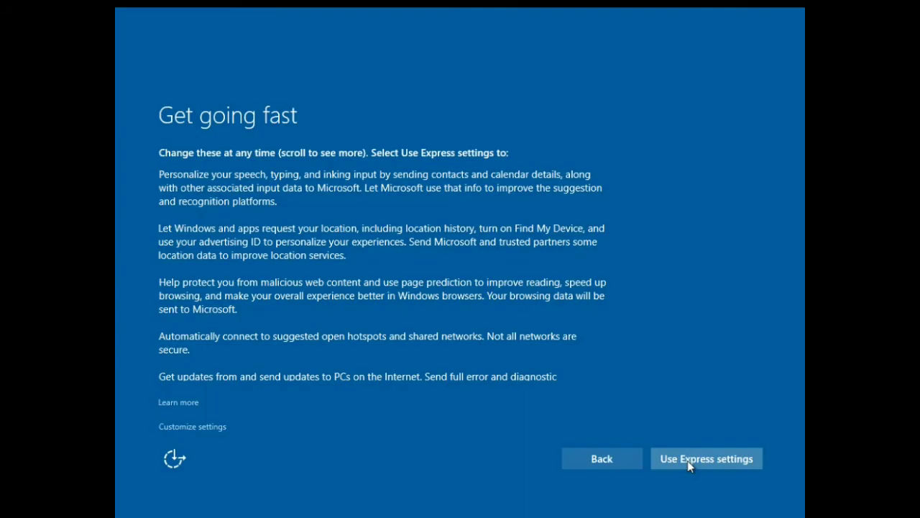
click(687, 460)
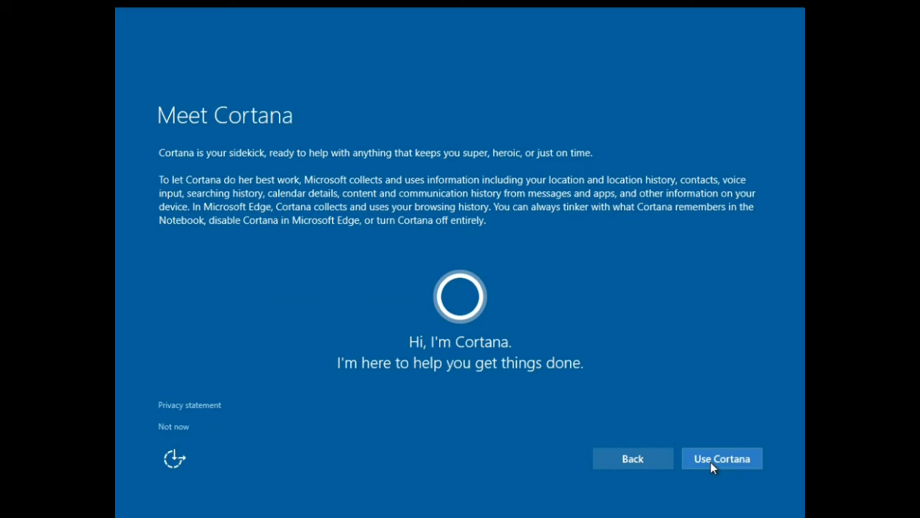
- Skip Cortana setup and accept Photos, Microsoft Edge, Groove Music and Movies & TV in the default app choices
click(183, 428)
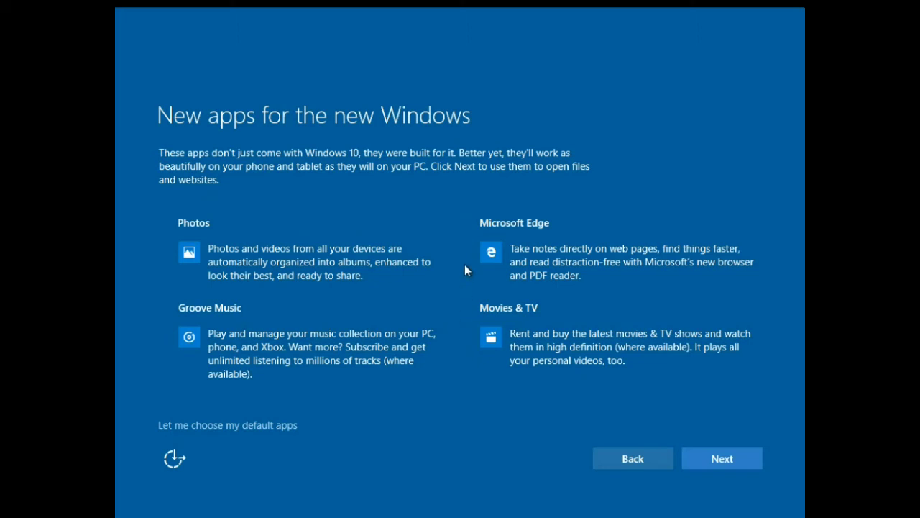
click(280, 426)
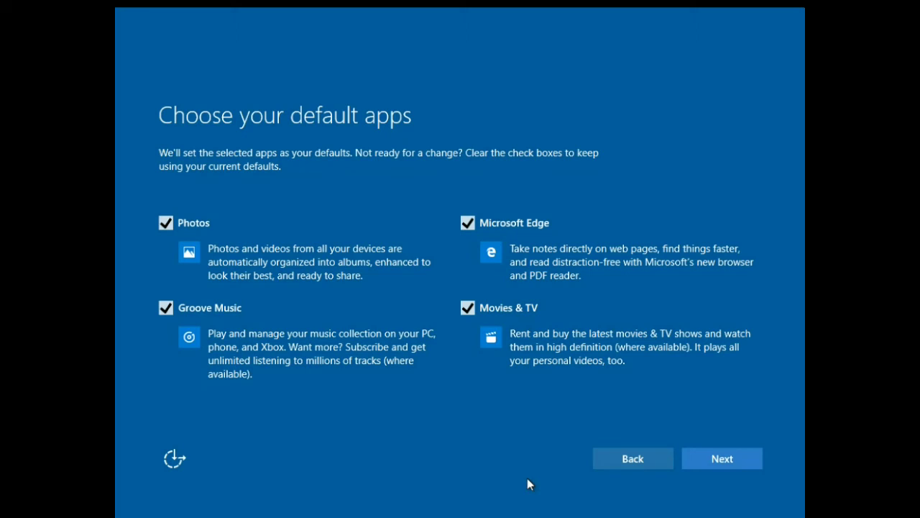
click(722, 459)
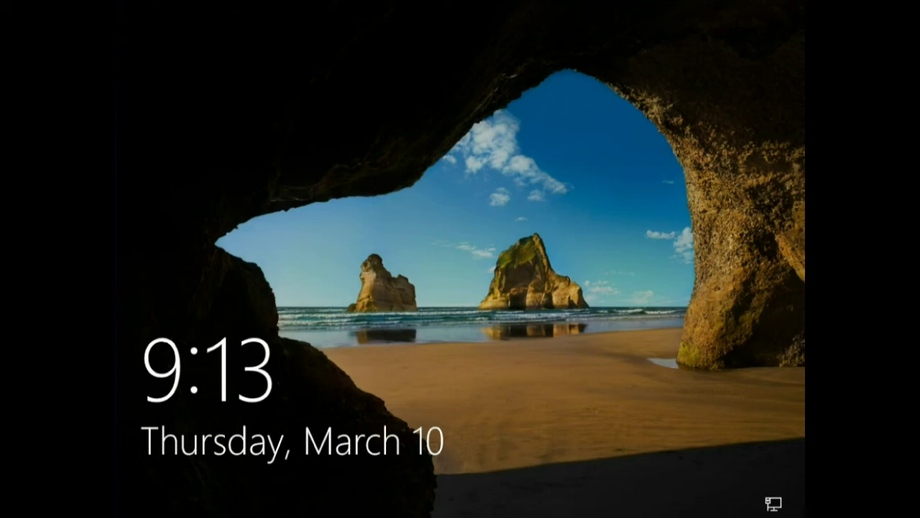
- Dismiss the lock screen and sign in to the preselected account by entering its account password
click(497, 346)
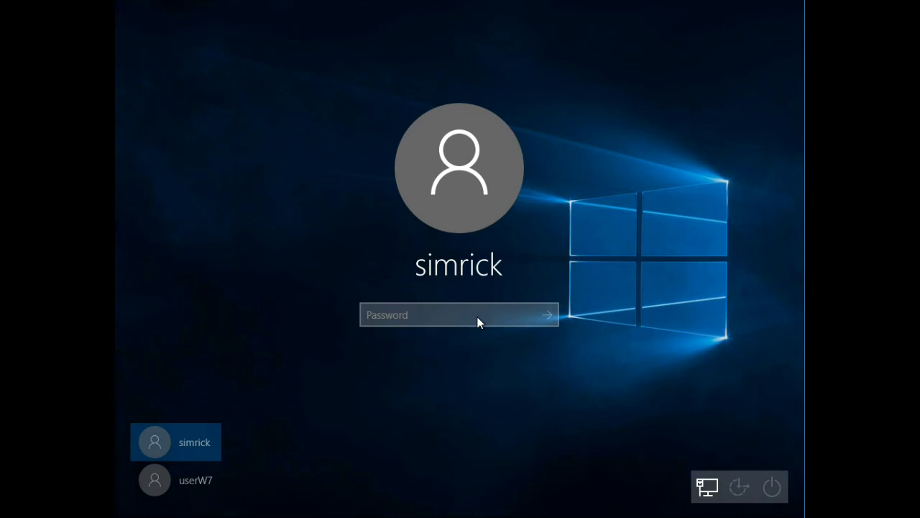
text(•••••••)
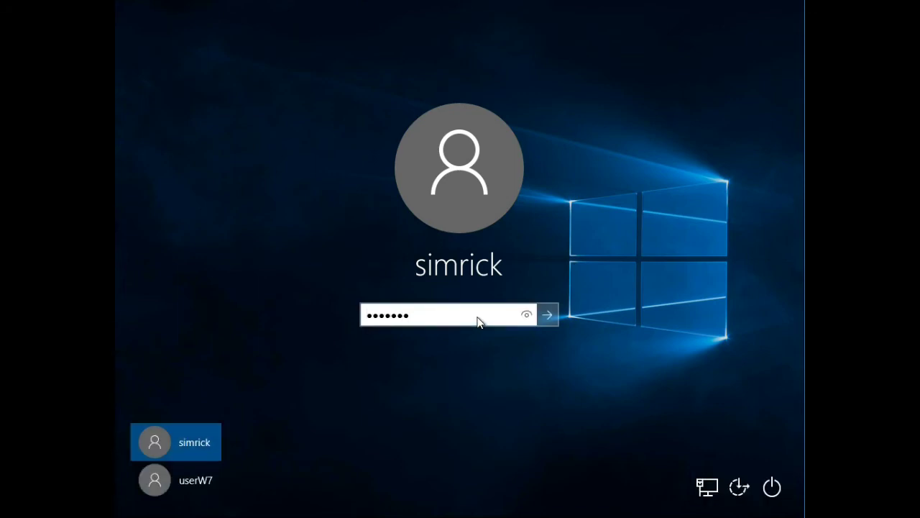
click(546, 315)
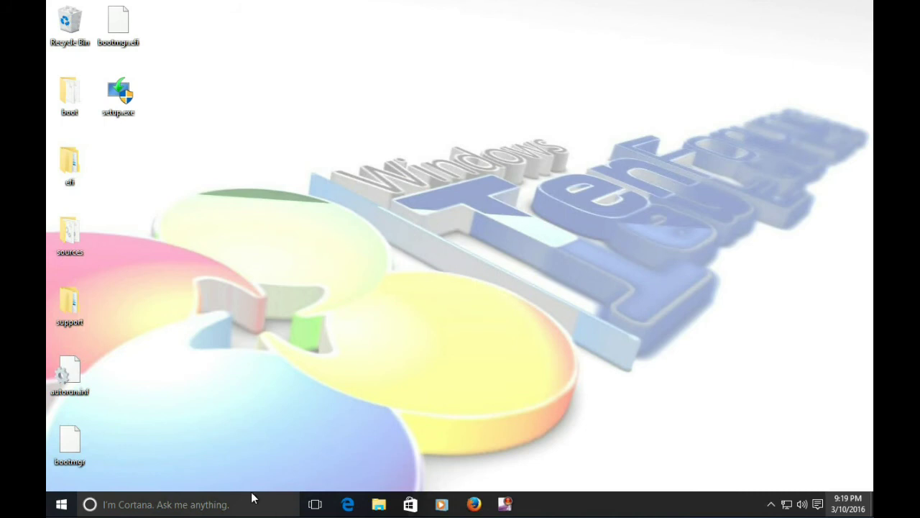
- Look through the full list of installed apps, jump to the M section, and launch Mozilla Firefox
click(62, 505)
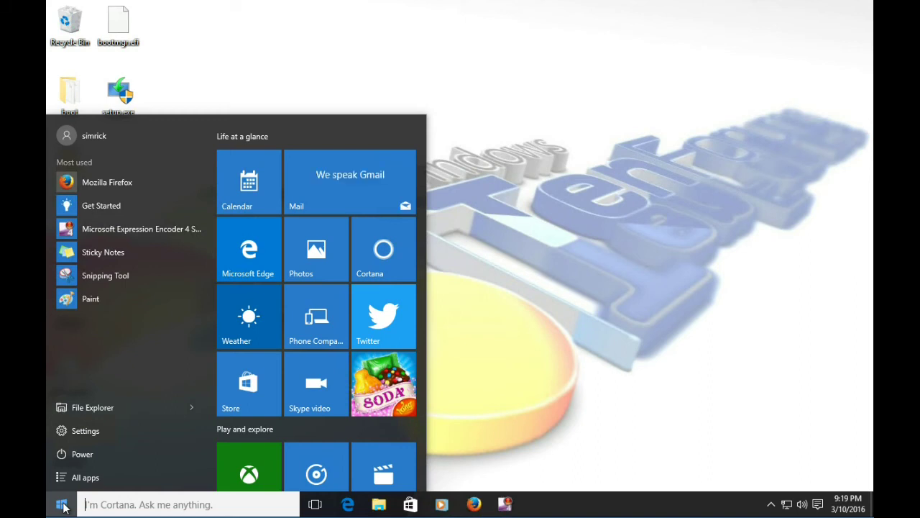
click(89, 479)
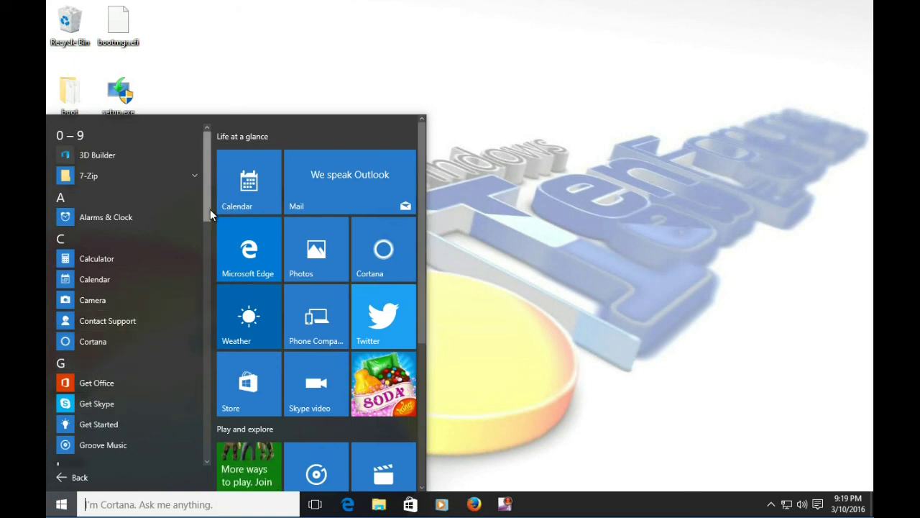
drag(210, 209, 205, 460)
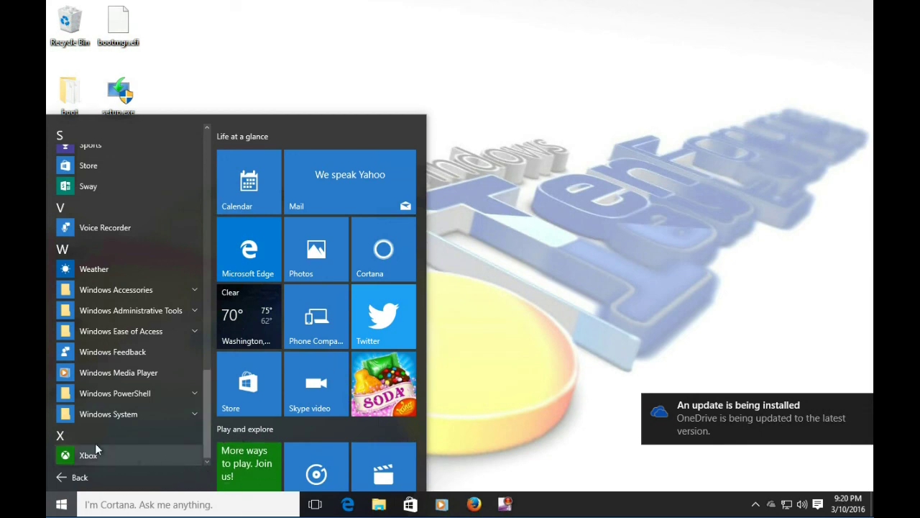
click(67, 436)
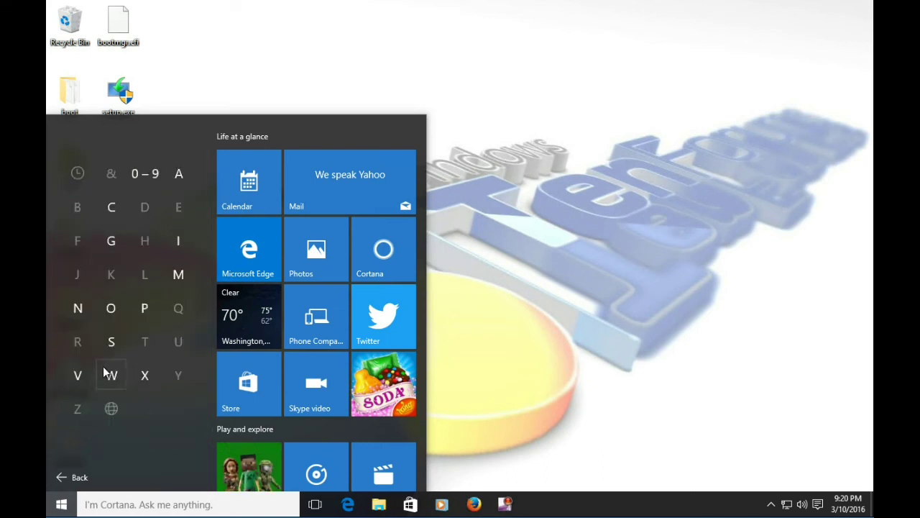
click(178, 274)
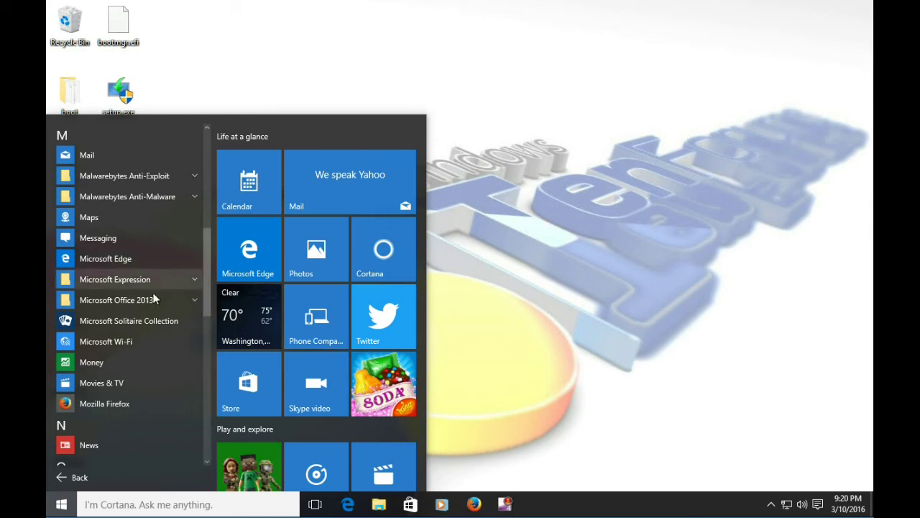
click(97, 404)
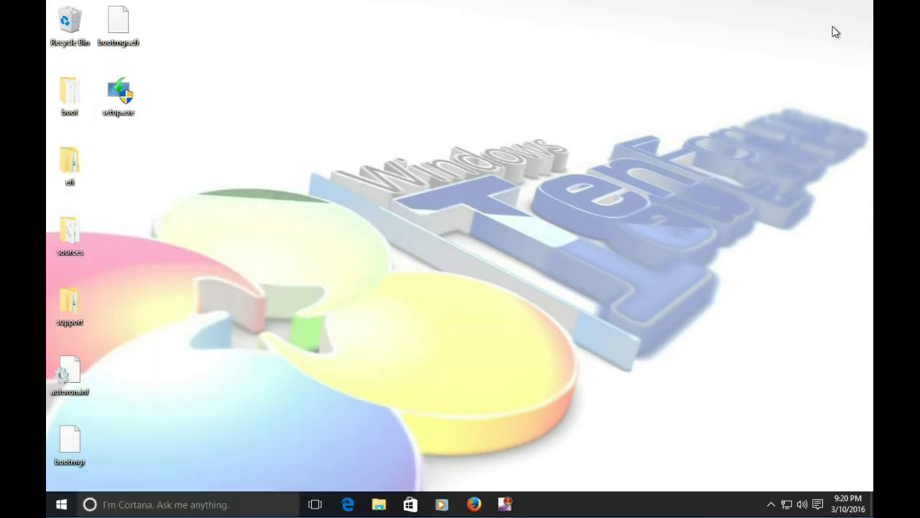
- Check the Windows activation status under Update & security in all settings, and close Settings
click(818, 505)
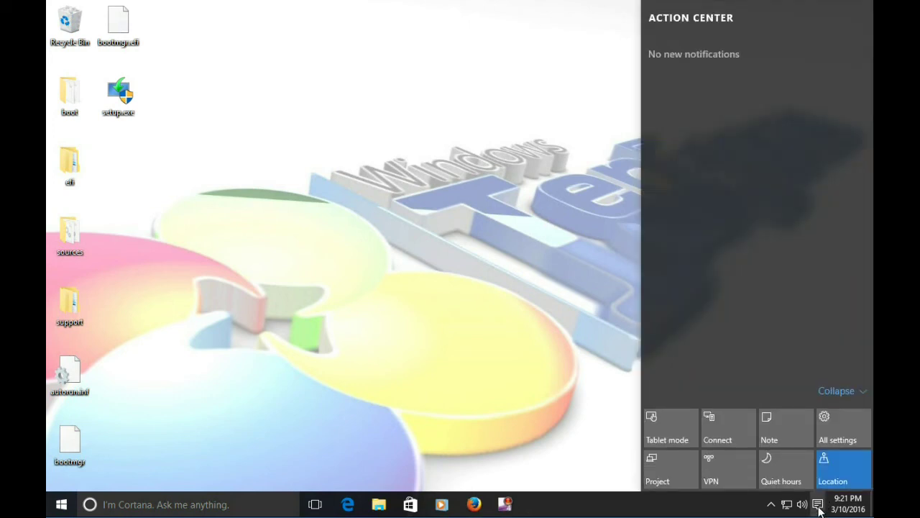
click(843, 424)
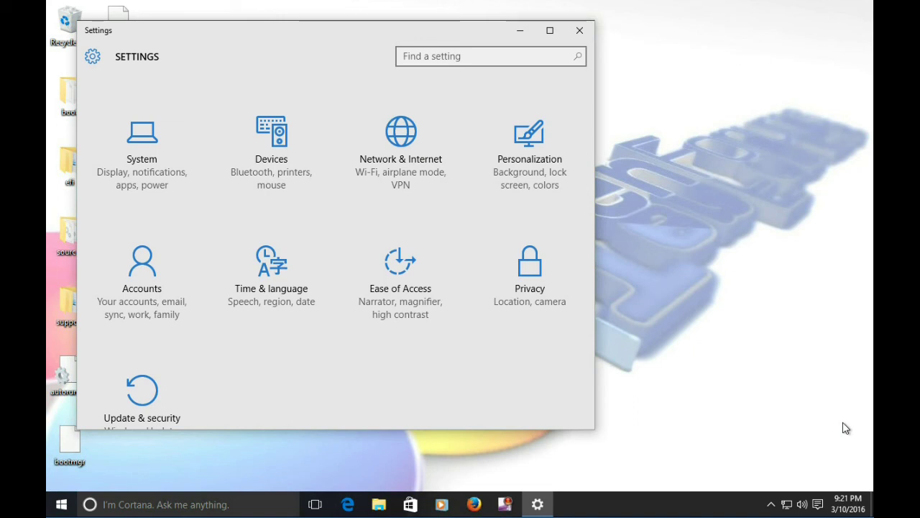
click(147, 404)
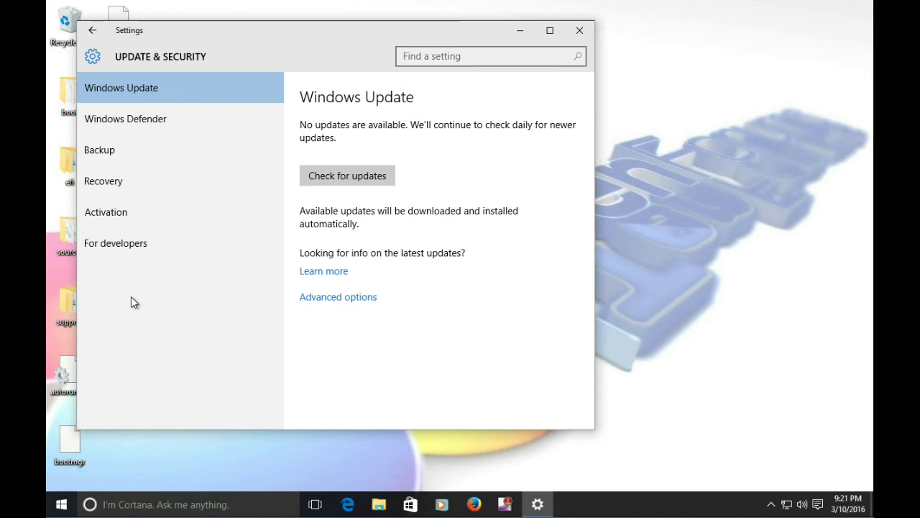
click(112, 217)
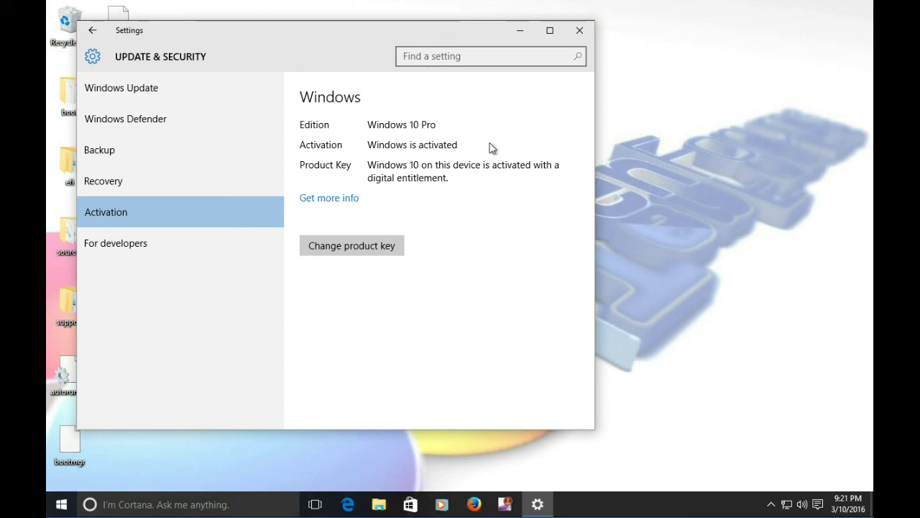
click(579, 36)
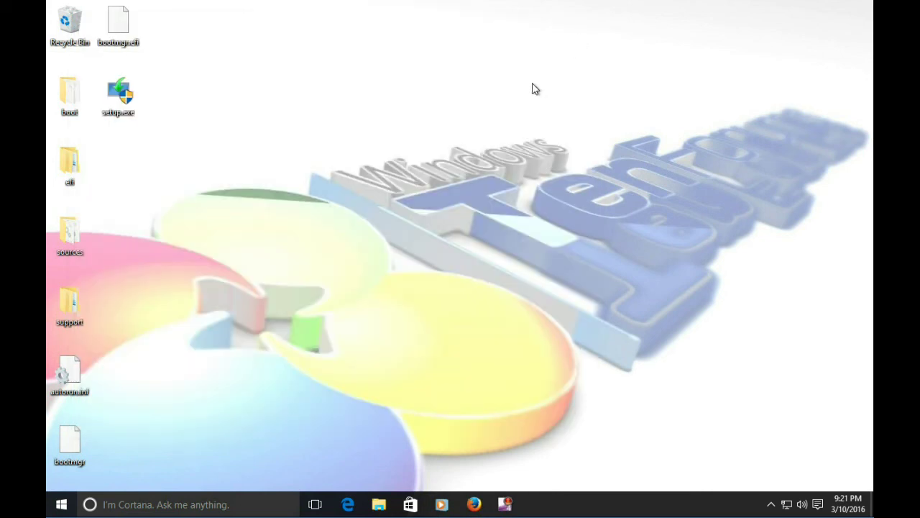
- Search for "create restore point" and turn on system protection for Local Disk (C:) with maximum disk usage of 10% (34.95 GB)
click(200, 507)
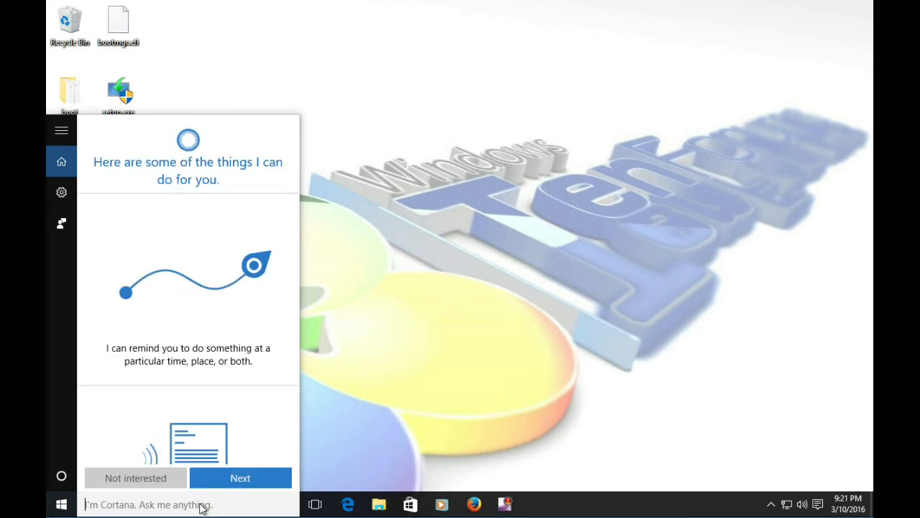
text(create restore point)
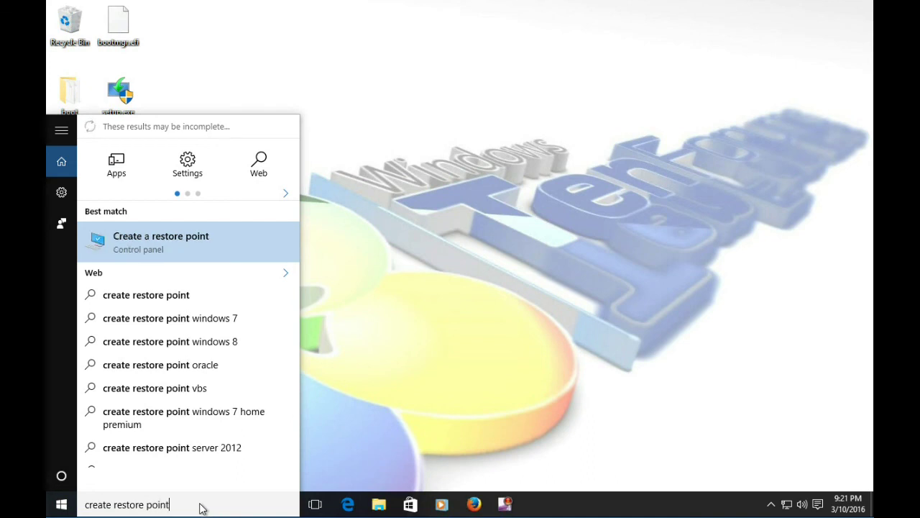
click(146, 242)
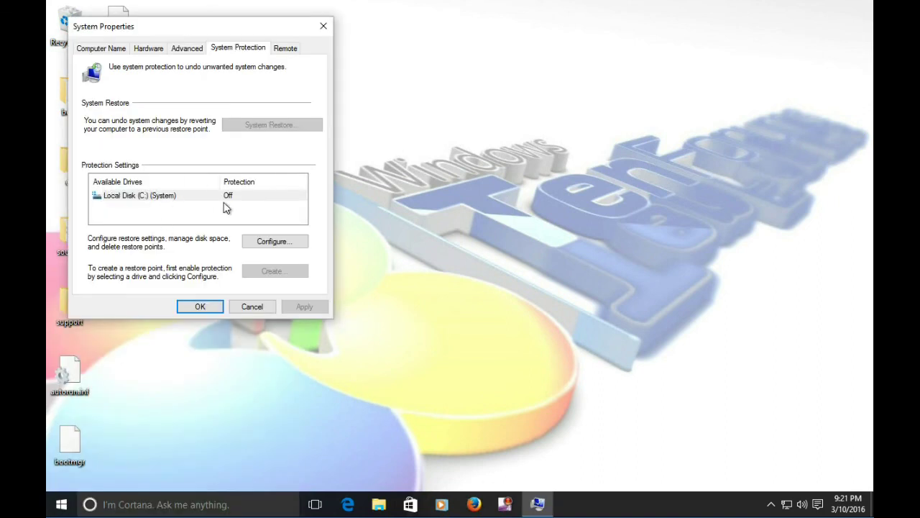
click(143, 197)
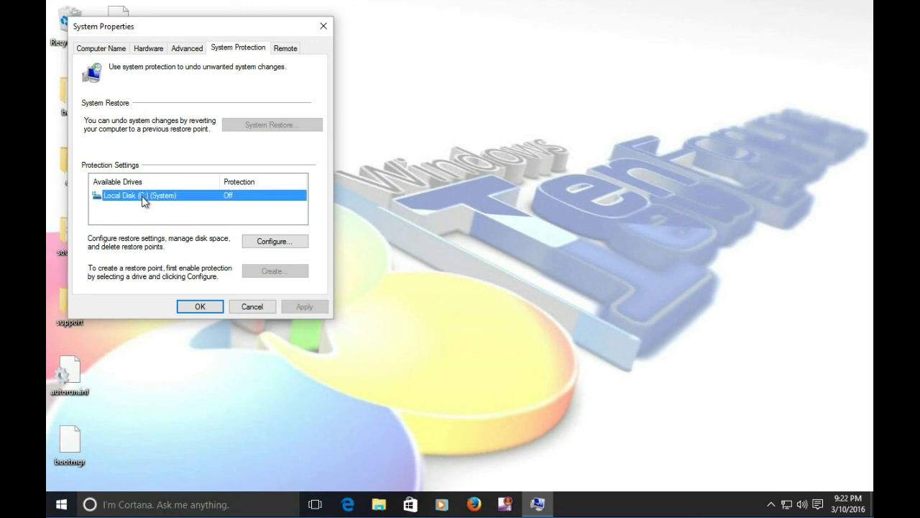
click(274, 242)
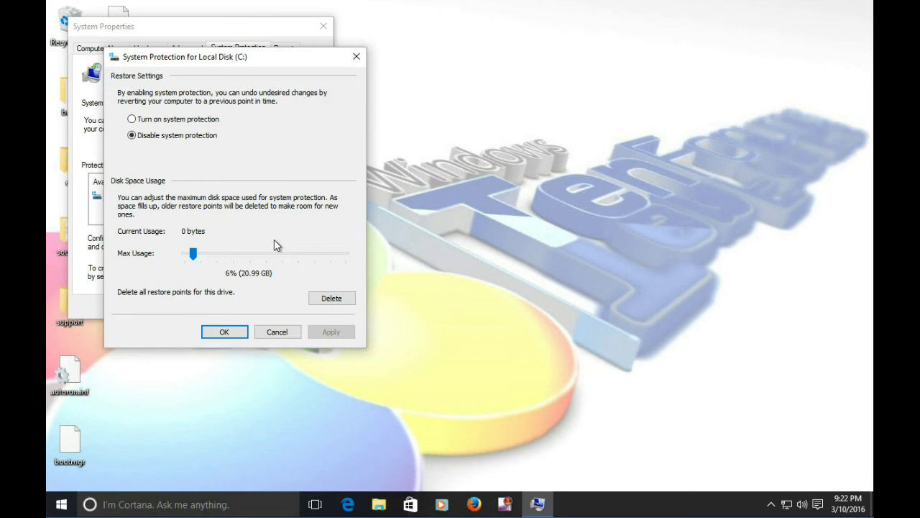
click(133, 120)
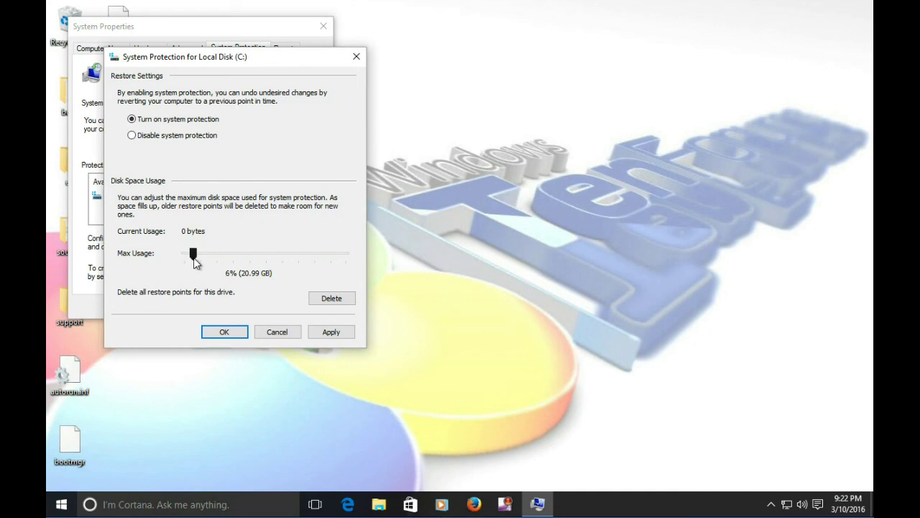
drag(192, 256, 199, 257)
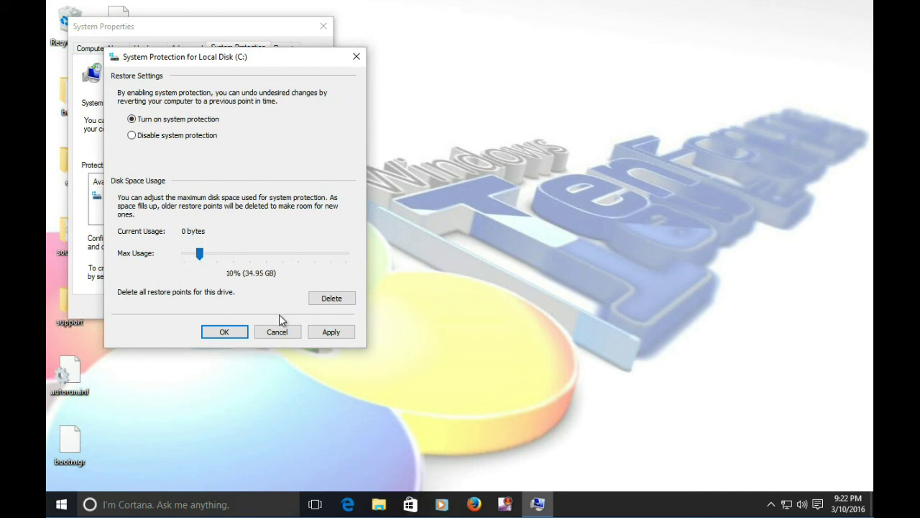
click(332, 332)
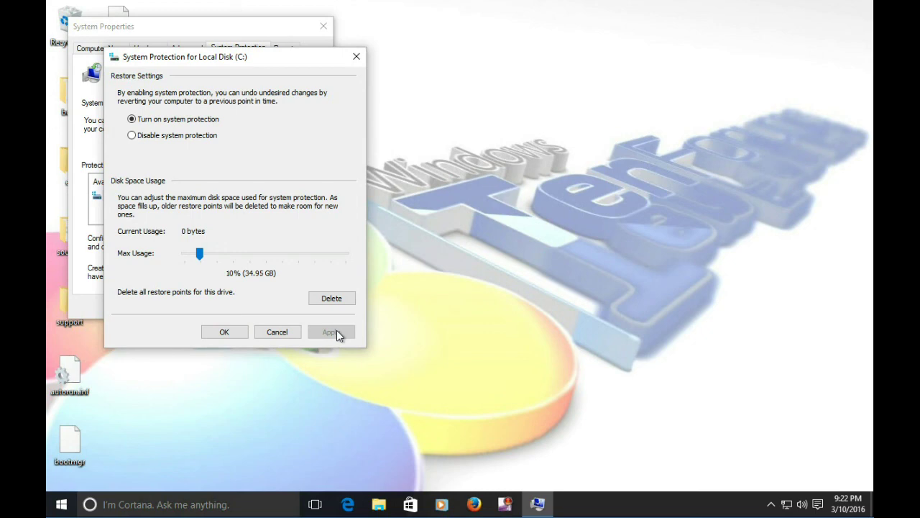
click(237, 331)
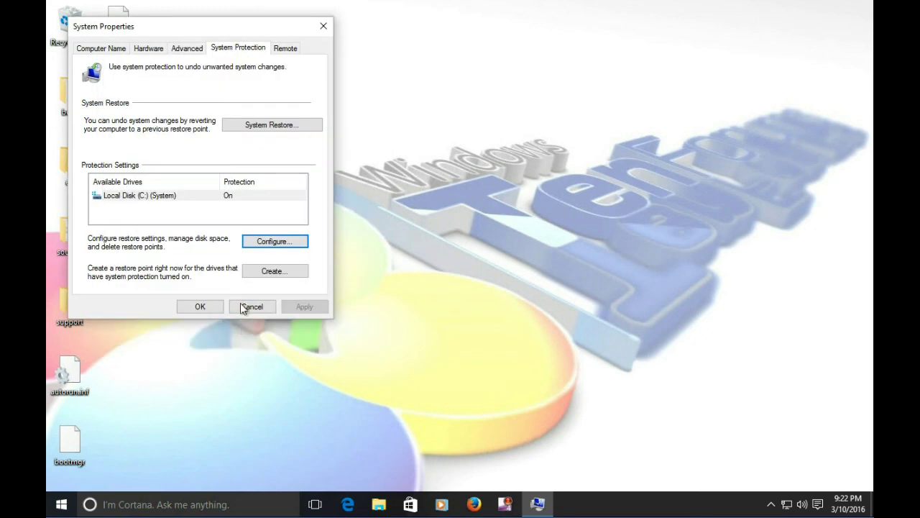
- Create a restore point described as "W10 upgrade successful" and close System Properties
click(274, 271)
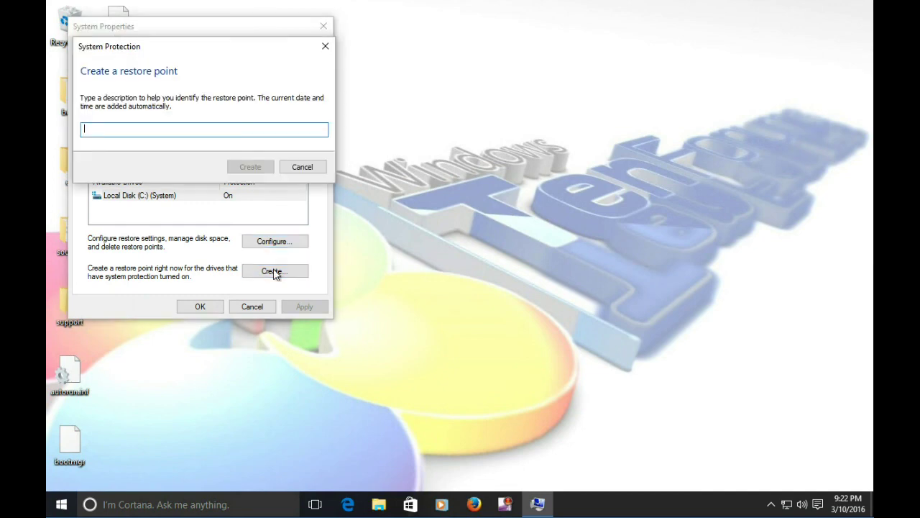
text(W1)
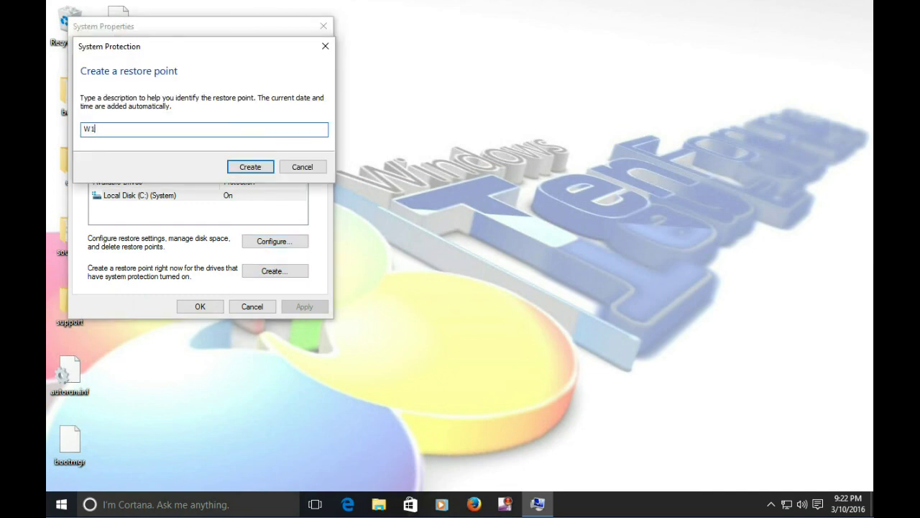
text(0 upgrade successful)
click(260, 168)
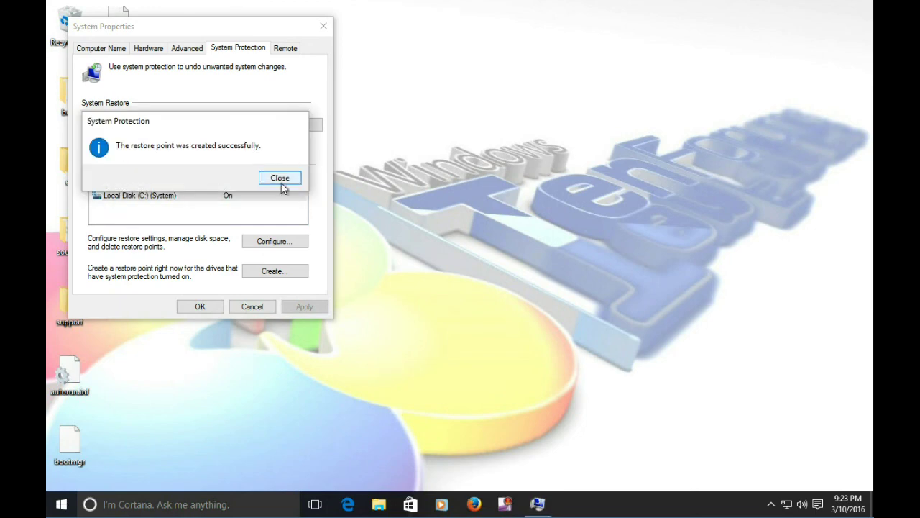
click(280, 178)
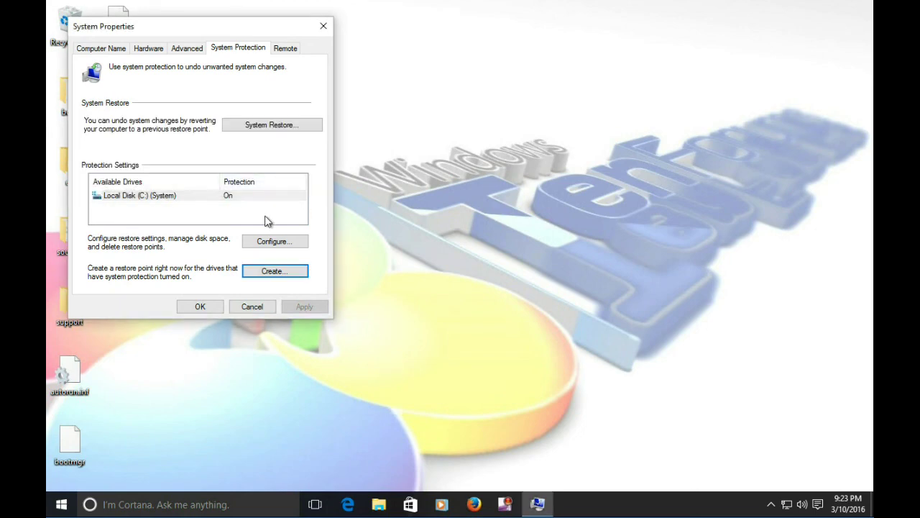
click(242, 309)
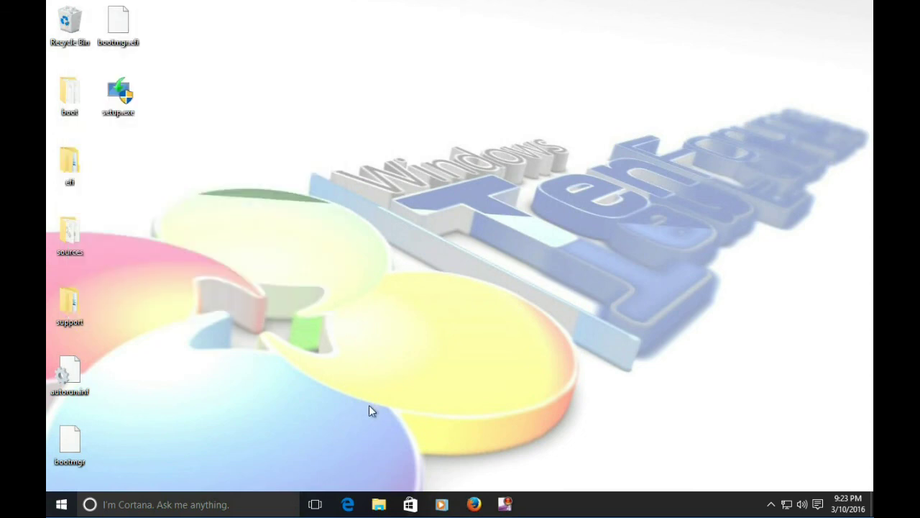
- Open sample-document.docx from the Documents folder in Word to check the file after the upgrade
click(379, 506)
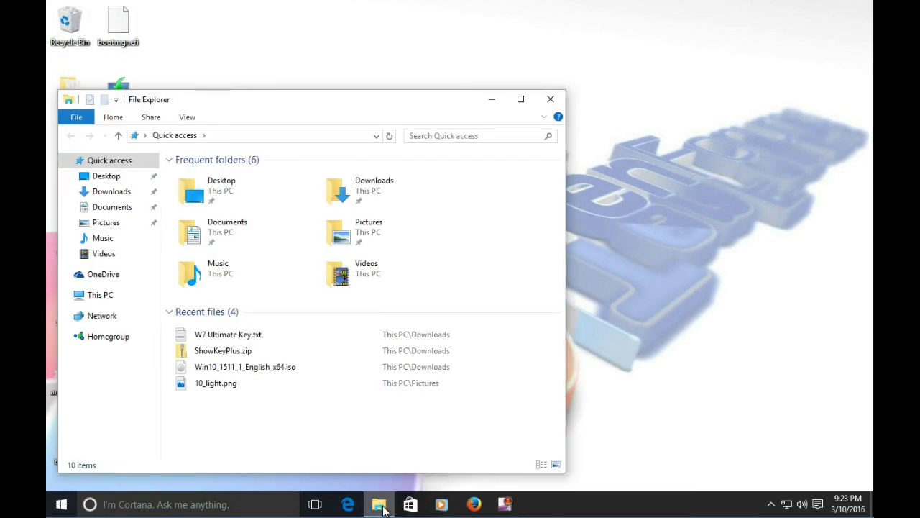
click(97, 207)
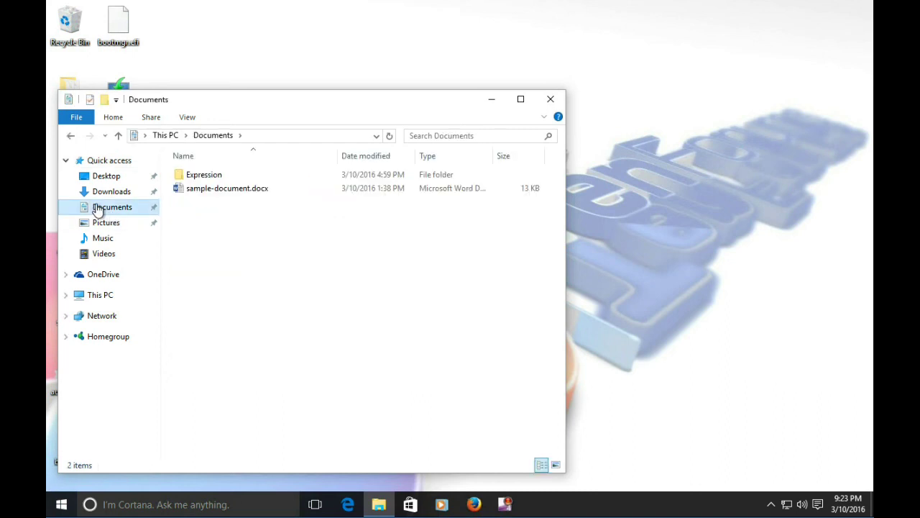
click(231, 193)
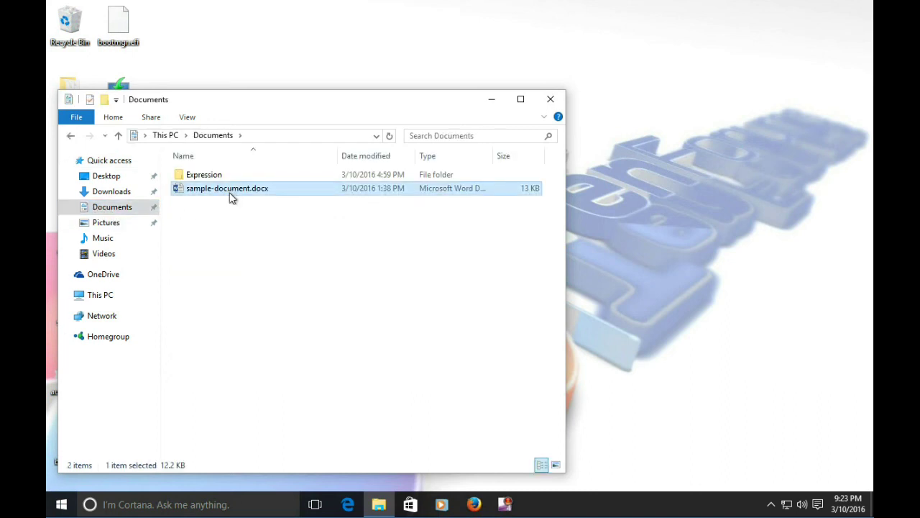
double_click(231, 191)
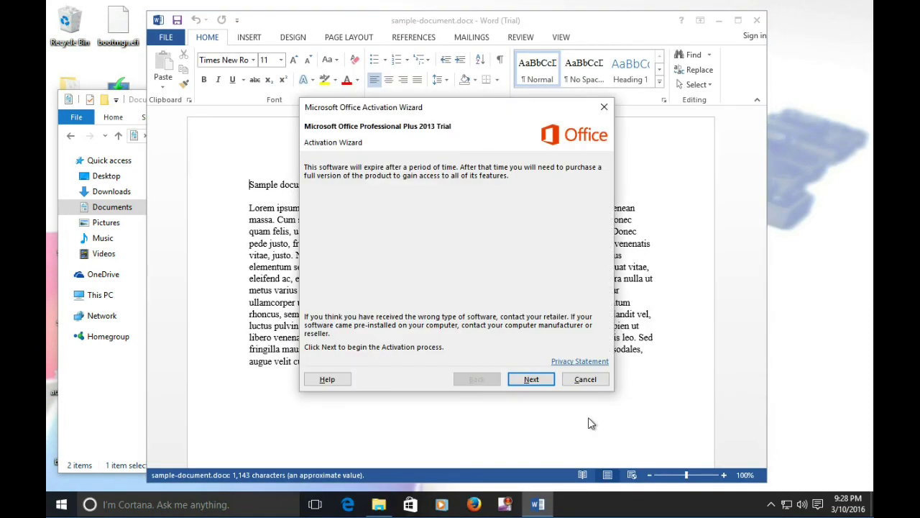
- Cancel the Office activation wizard and close Word after viewing the sample document
click(591, 380)
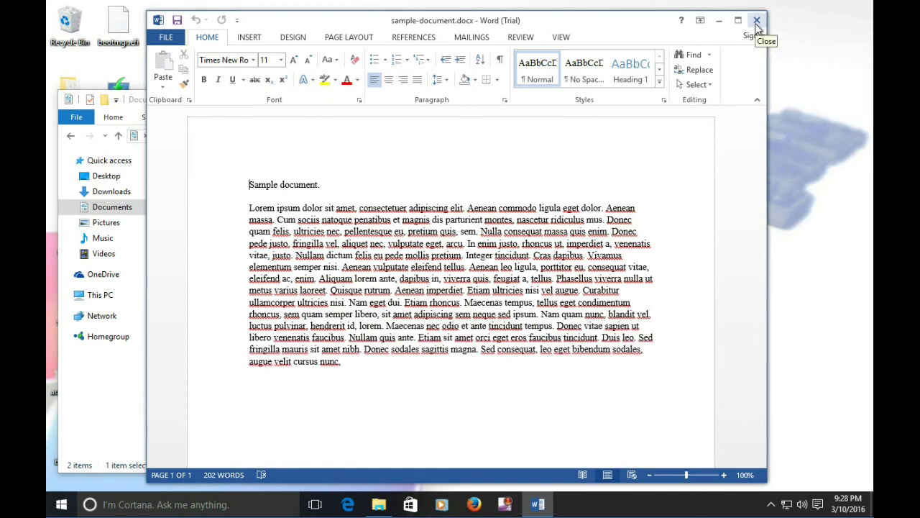
click(757, 21)
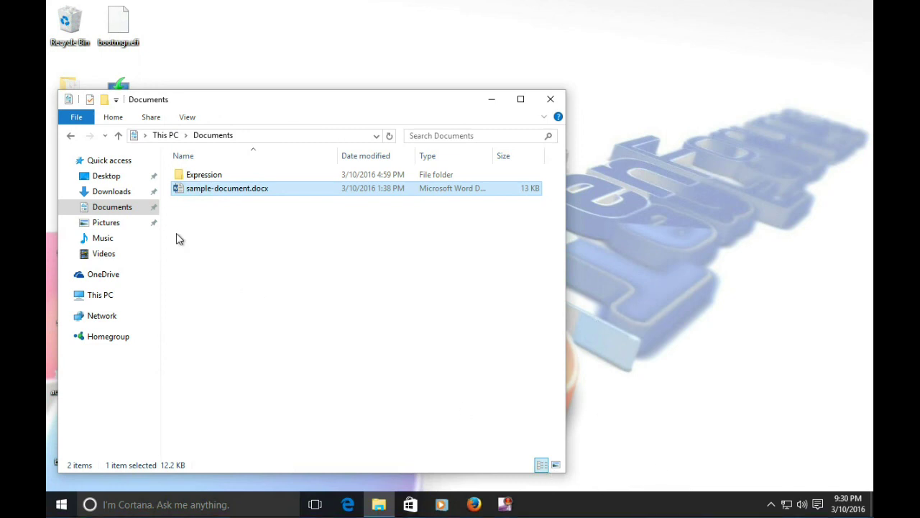
- Open queen-avatar-do-10.PNG from the Pictures folder to check the image, and close Photos and File Explorer
click(107, 223)
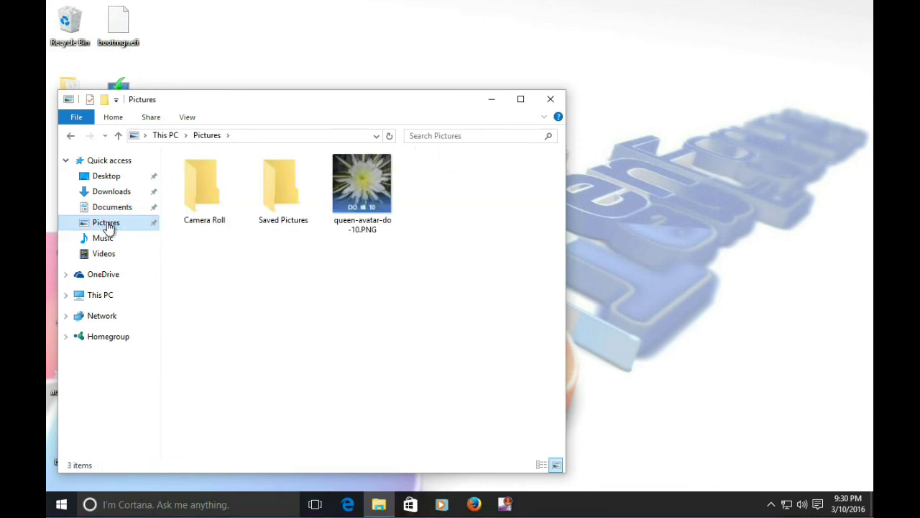
double_click(354, 208)
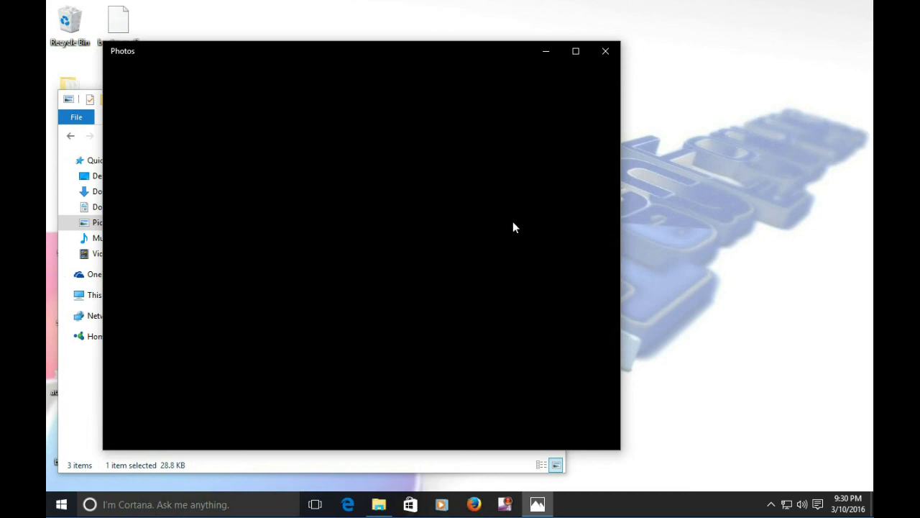
click(601, 55)
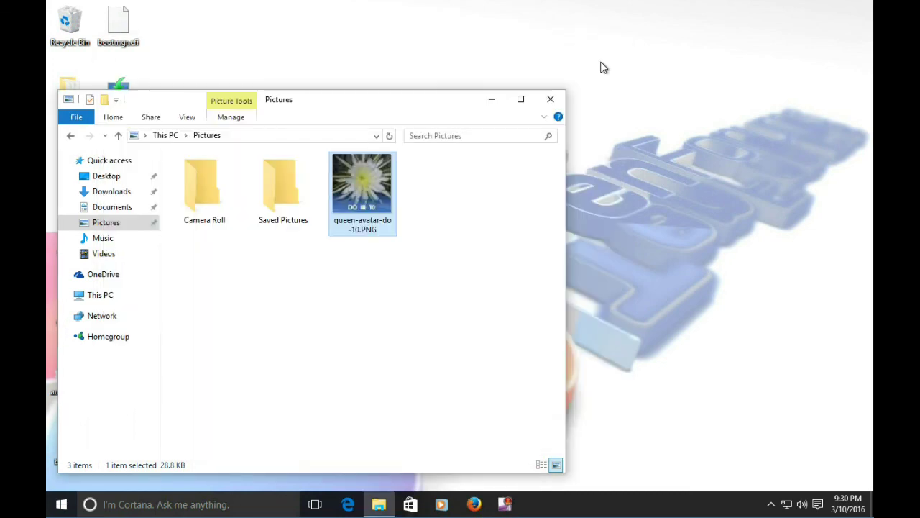
click(551, 100)
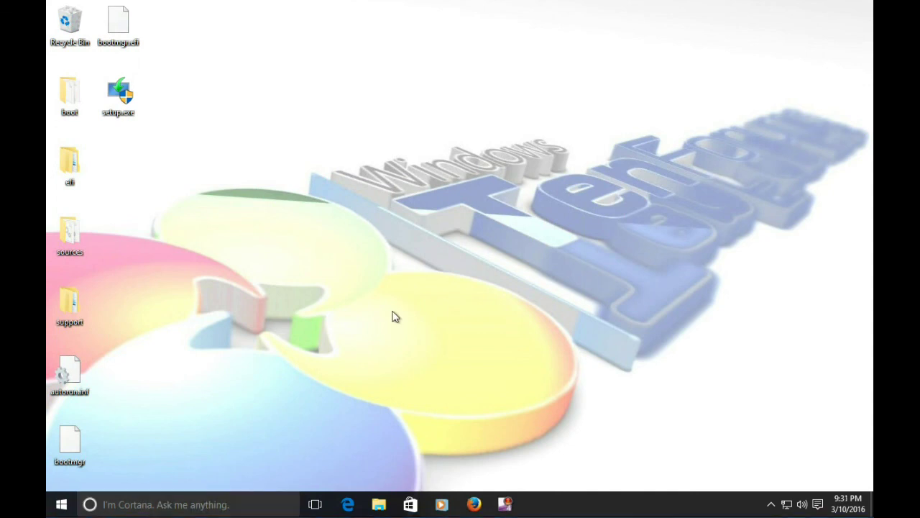
- Personalize the desktop with the blue Windows logo picture as background, and close Settings
right_click(410, 248)
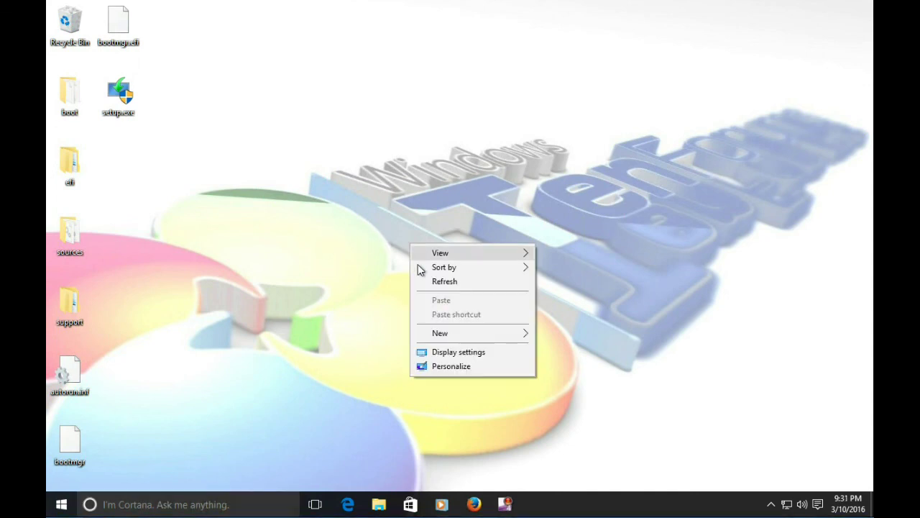
click(441, 367)
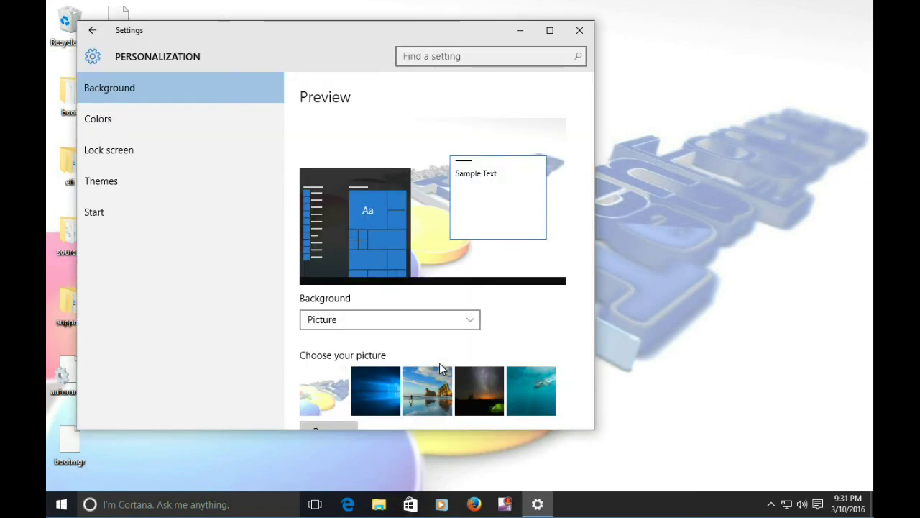
click(373, 399)
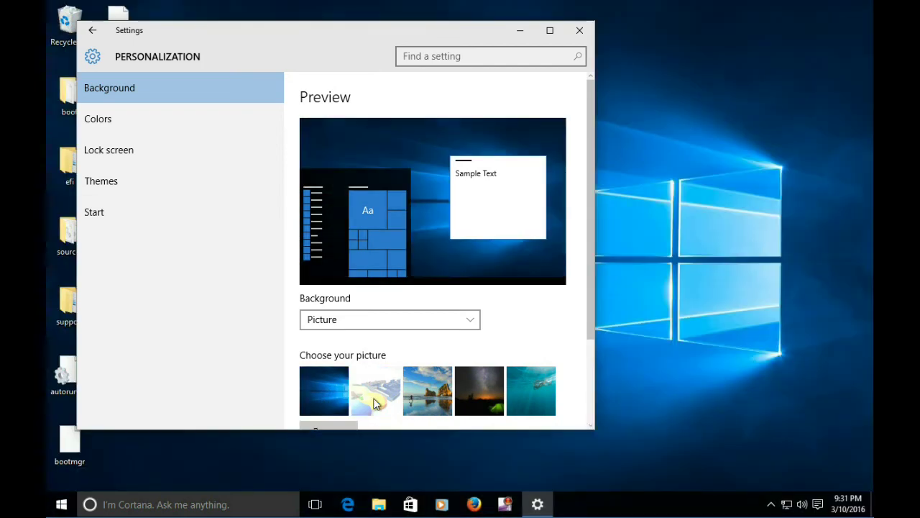
click(580, 30)
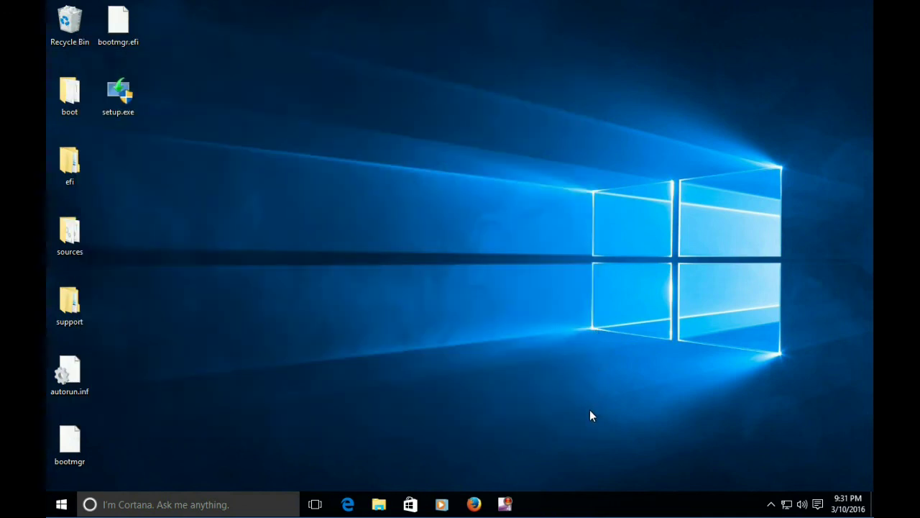